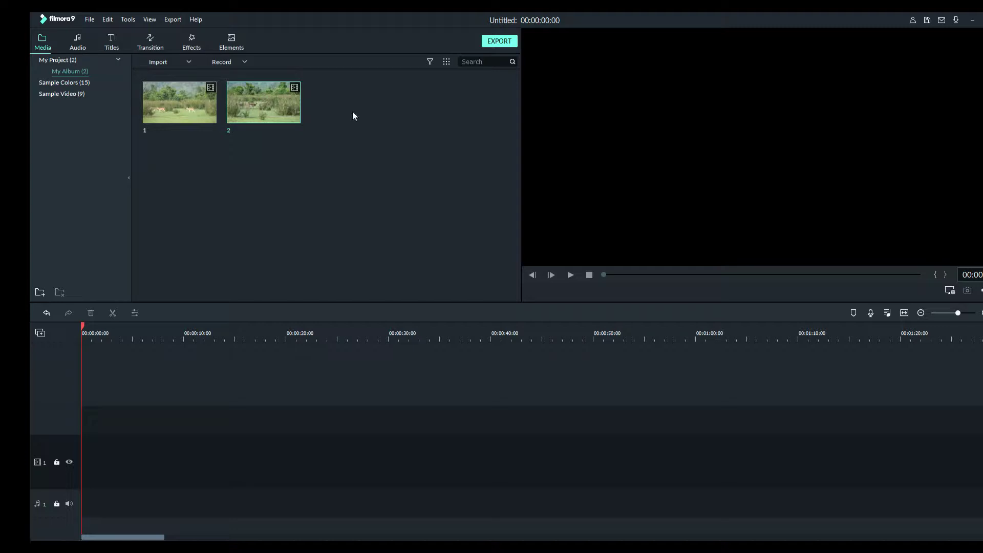
Add the Title 2 preset from the titles library at the start of video track 1.
left_click(63, 93)
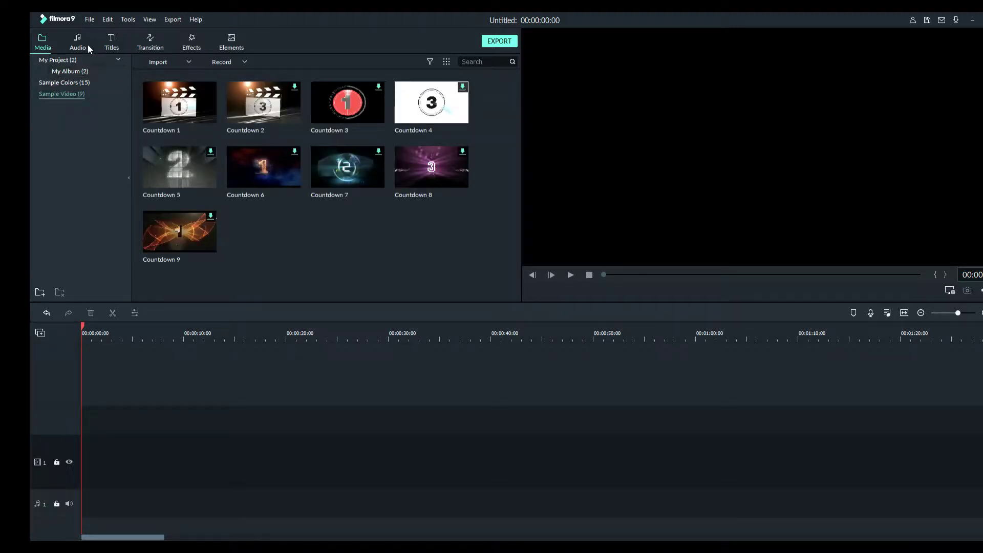
left_click(108, 46)
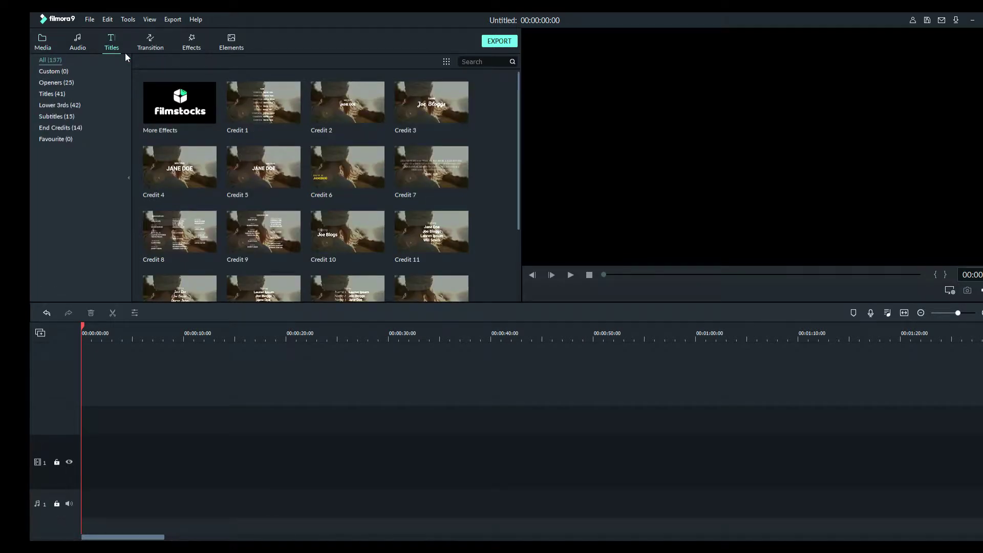
left_click(347, 108)
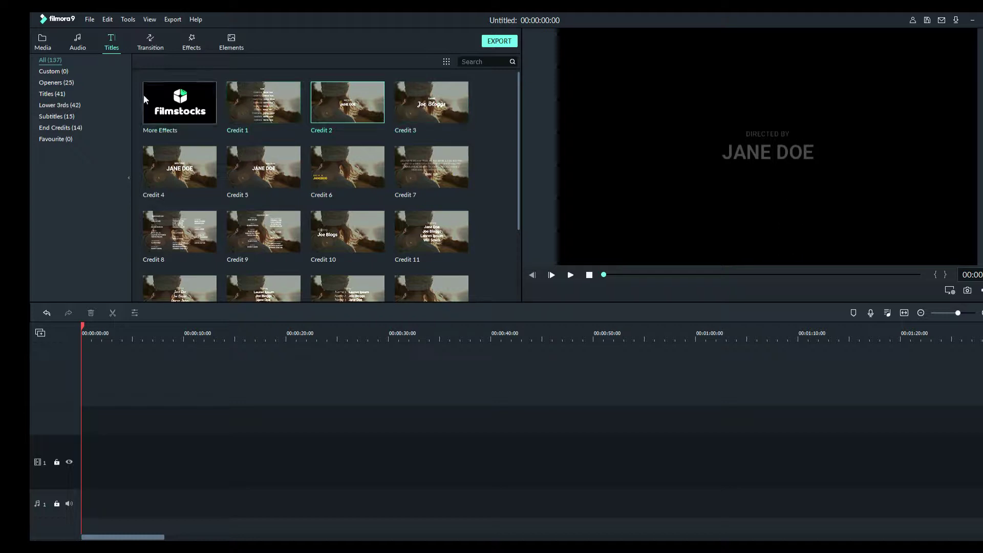
left_click(66, 92)
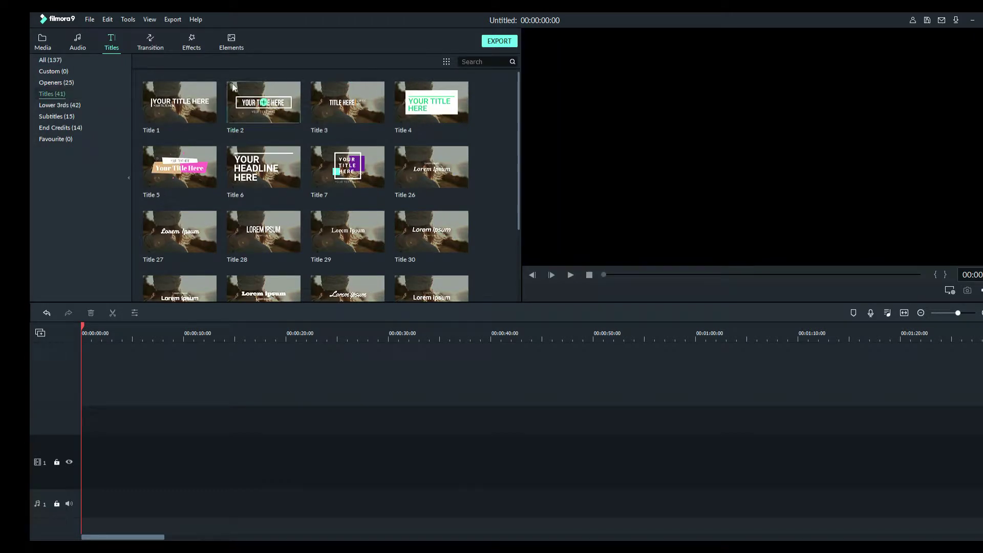
left_click(249, 103)
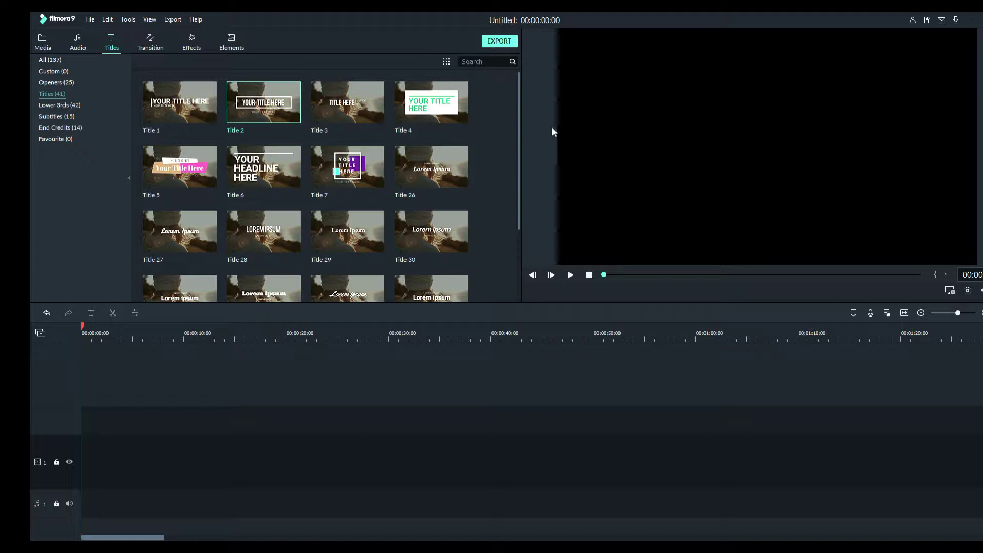
double_click(282, 107)
left_click_drag(291, 100, 82, 448)
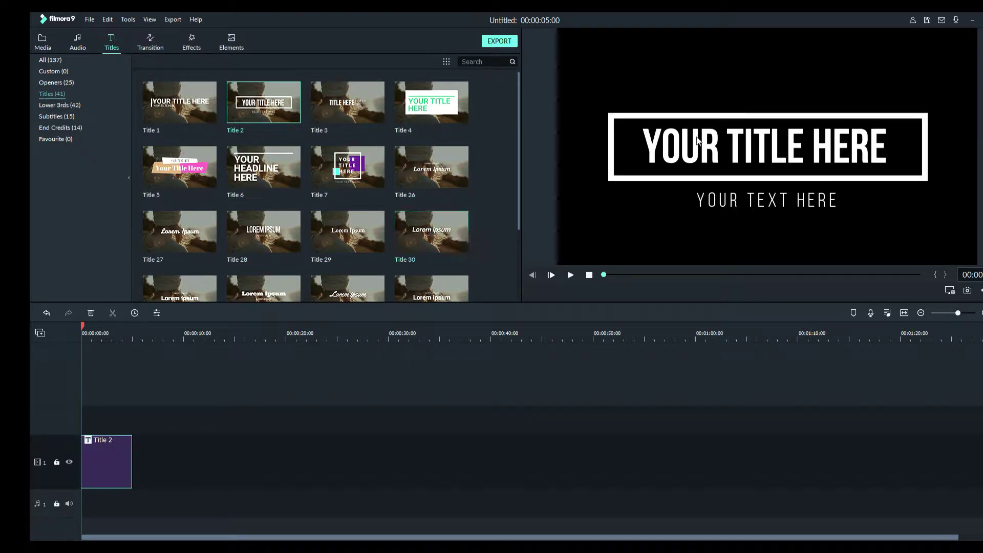
Replace the main heading text of the Title 2 clip with "tjsvlogger".
left_click(891, 137)
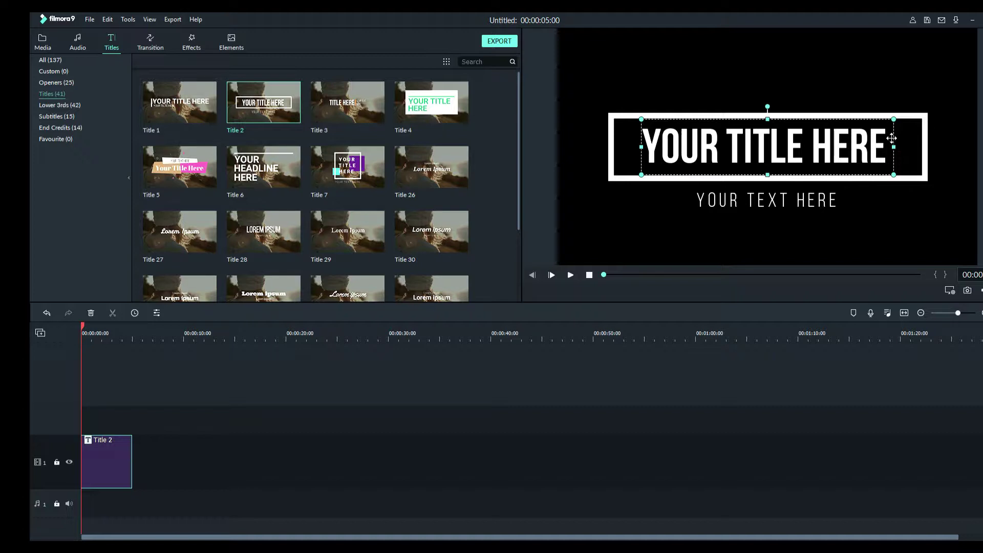
double_click(891, 143)
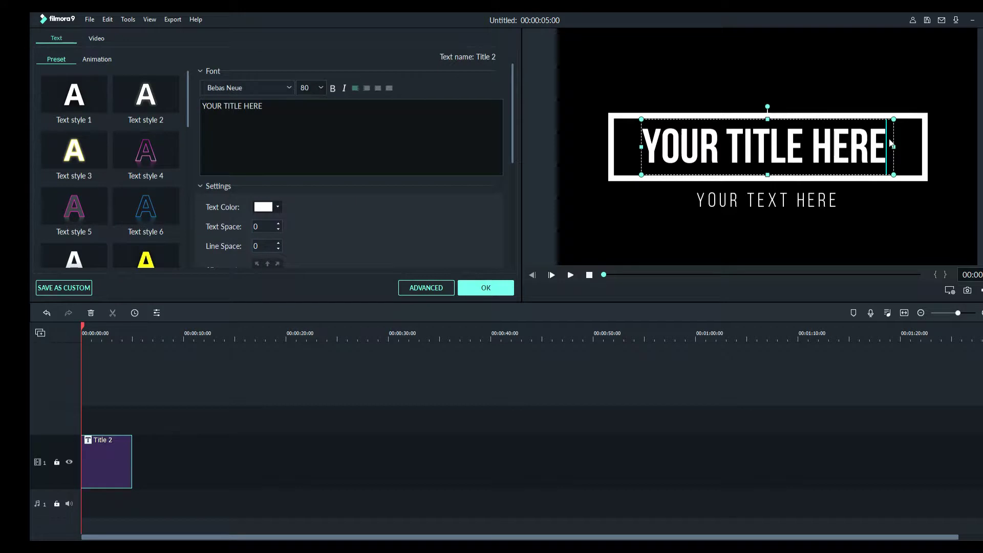
key("BackSpace")
key("BackSpace")
key("BackSpace")
key("BackSpace")
key("BackSpace")
key("BackSpace")
key("BackSpace")
key("BackSpace")
key("BackSpace")
key("BackSpace")
key("BackSpace")
key("BackSpace")
key("BackSpace")
key("BackSpace")
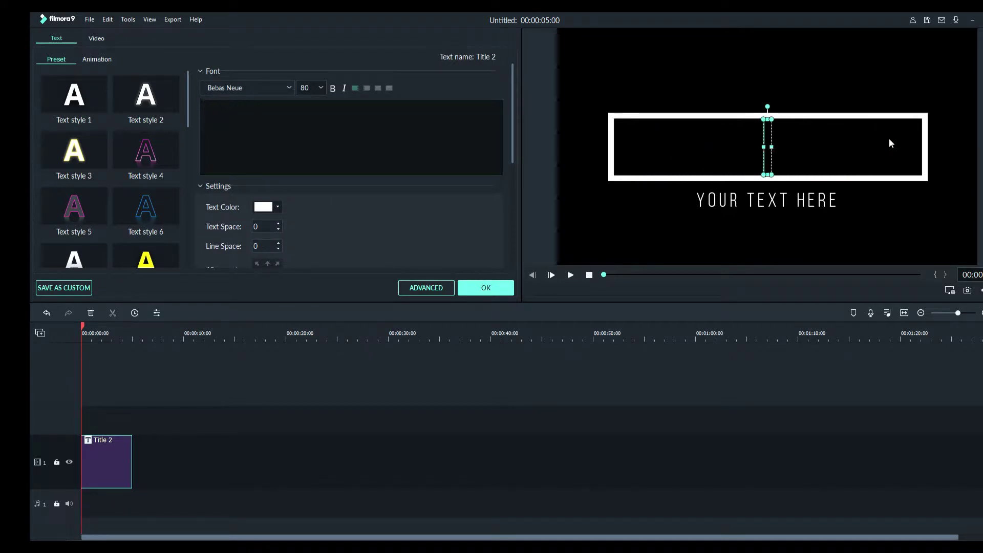
type("tj")
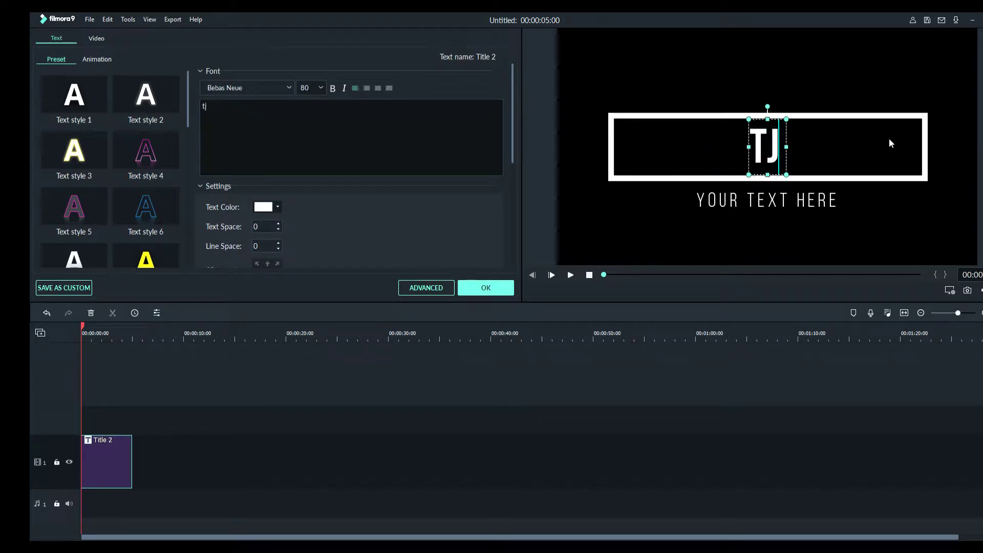
type("sv")
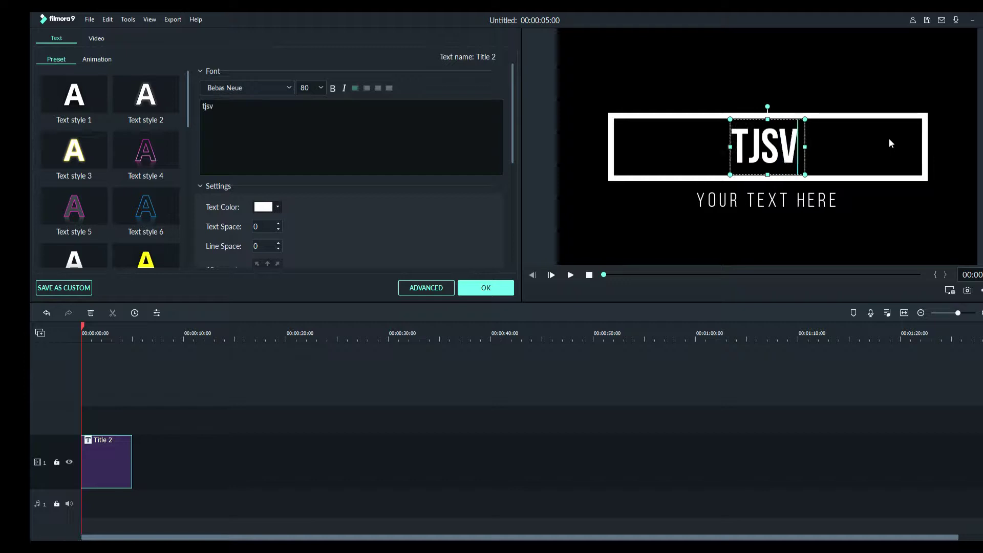
type("logger")
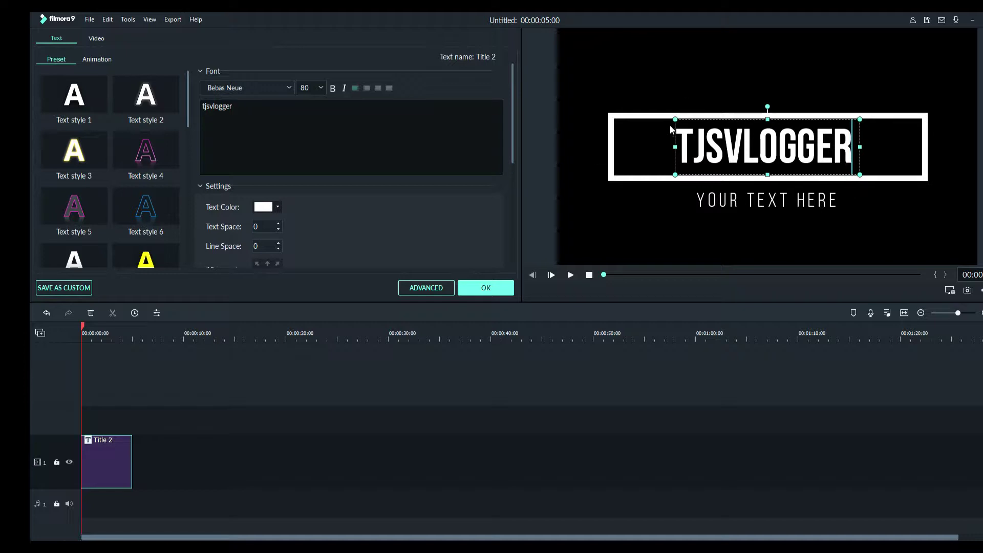
Reposition the heading's text box and stretch it to span the inner width of the white frame.
left_click_drag(678, 124, 618, 162)
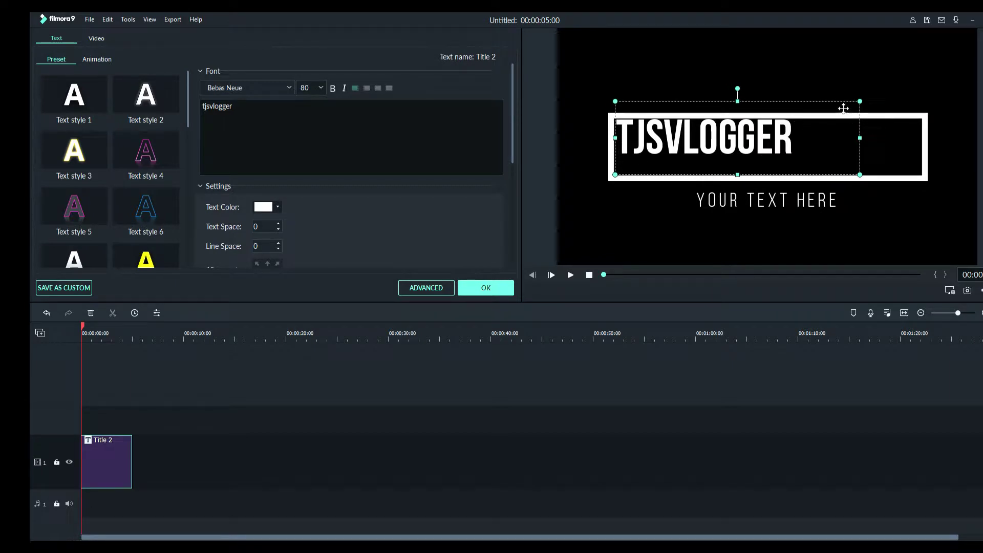
left_click_drag(843, 108, 843, 127)
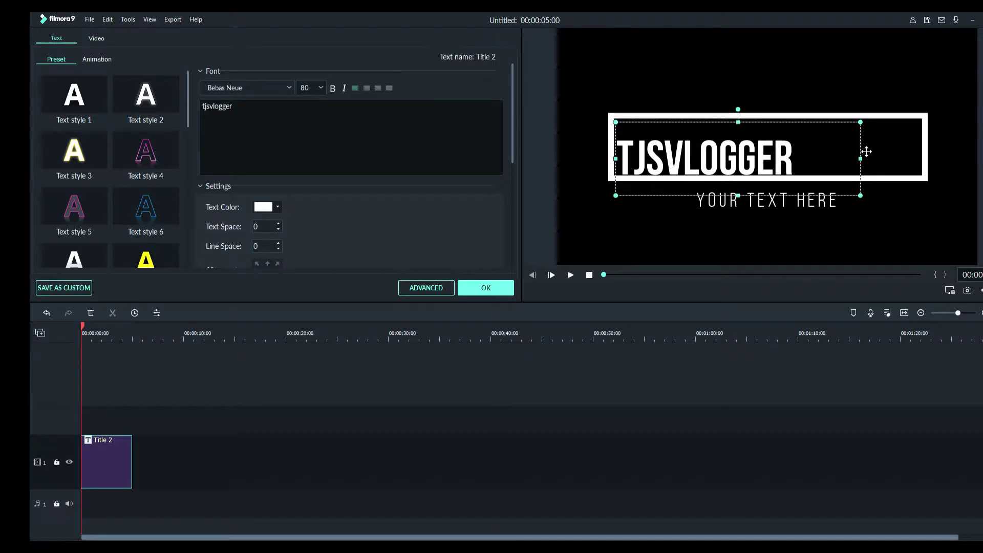
left_click_drag(873, 151, 918, 149)
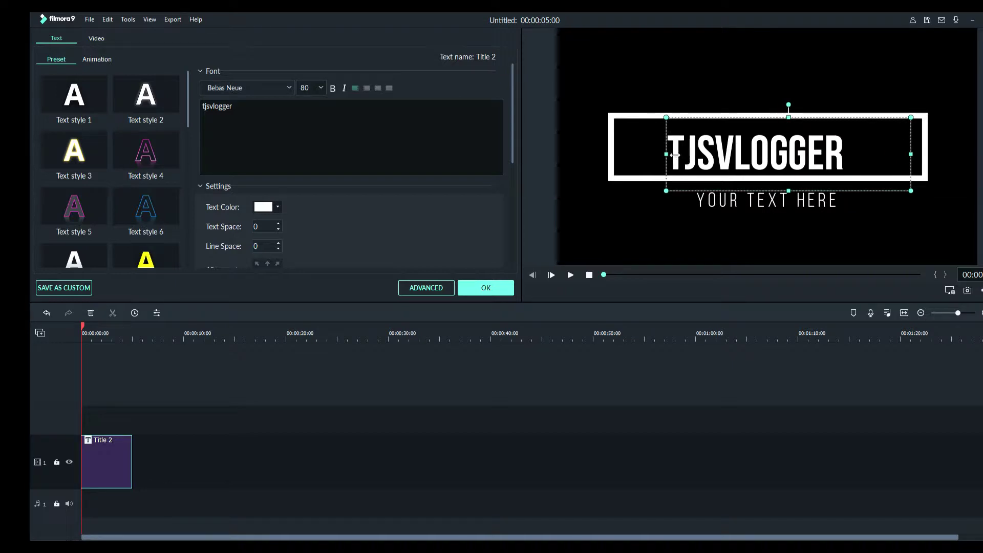
left_click_drag(672, 155, 618, 154)
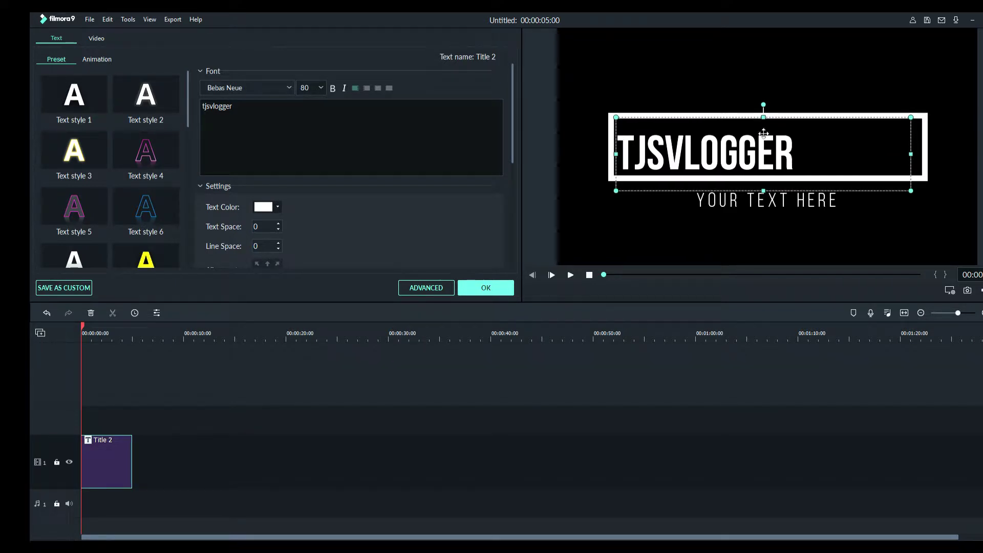
mouse_move(912, 154)
left_mouse_down()
mouse_move(793, 154)
mouse_move(938, 150)
mouse_move(914, 151)
mouse_move(928, 151)
left_mouse_up()
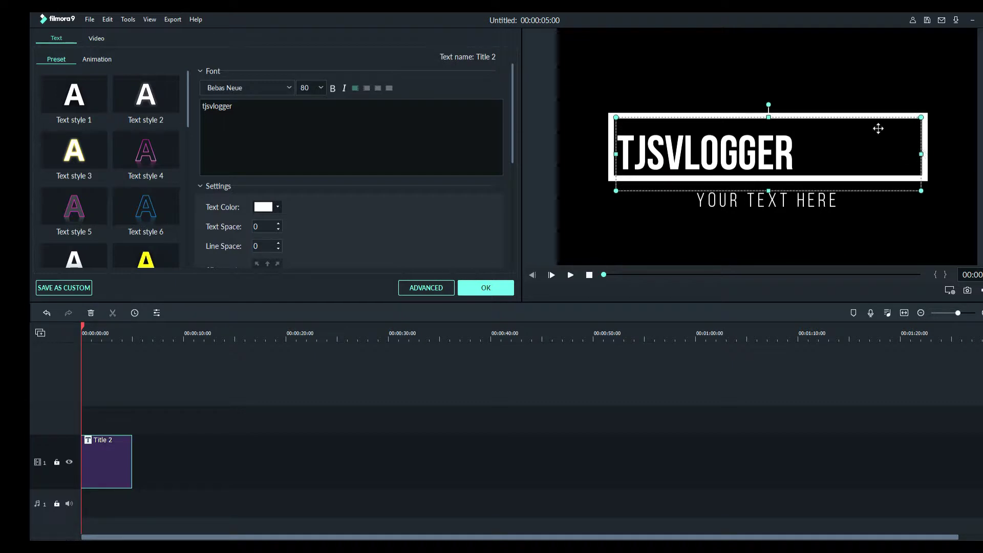
Clear the "YOUR TEXT HERE" subtitle below the frame and accept the title edits.
left_click(840, 201)
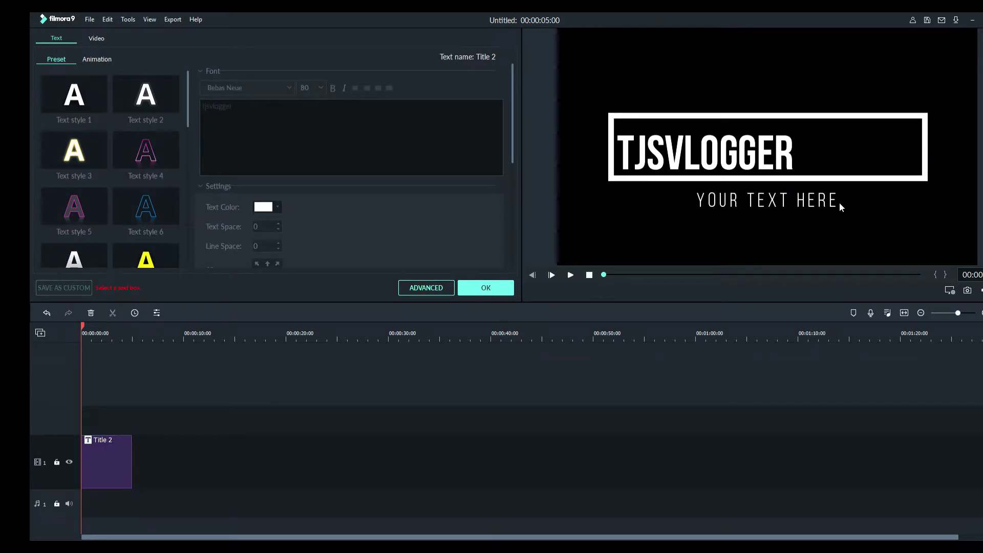
left_click(835, 200)
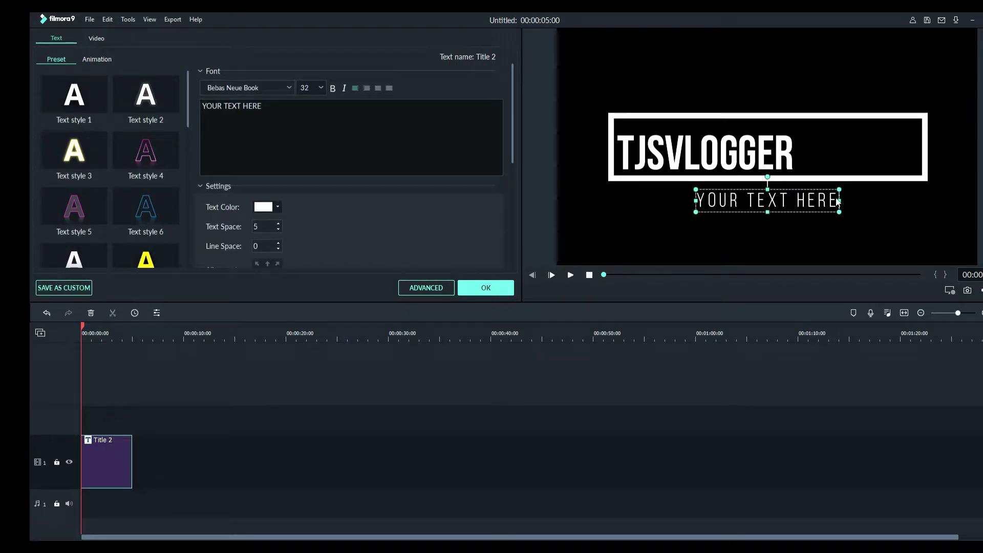
key("BackSpace")
key("BackSpace")
key("BackSpace")
key("BackSpace")
key("BackSpace")
key("BackSpace")
key("BackSpace")
key("BackSpace")
key("BackSpace")
key("BackSpace")
key("BackSpace")
key("BackSpace")
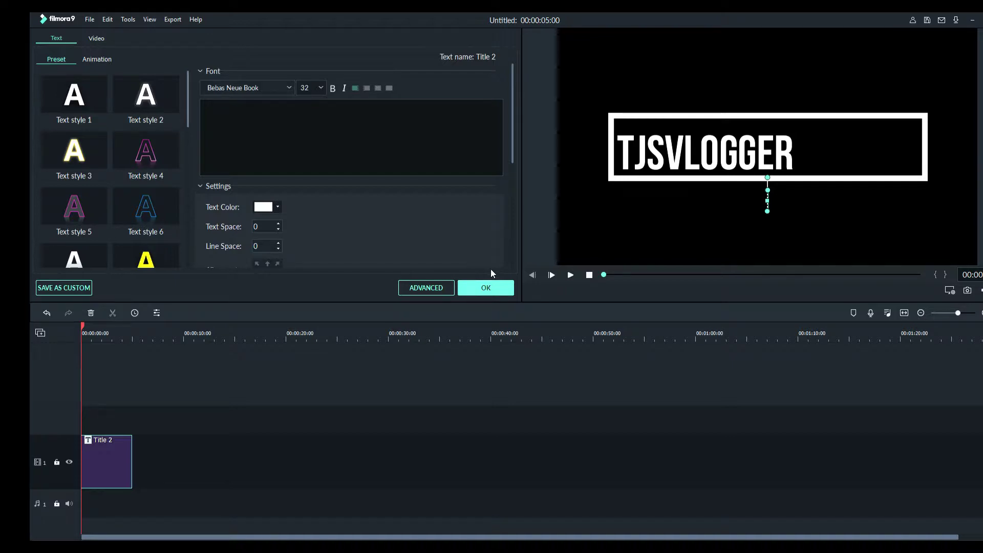
left_click(484, 290)
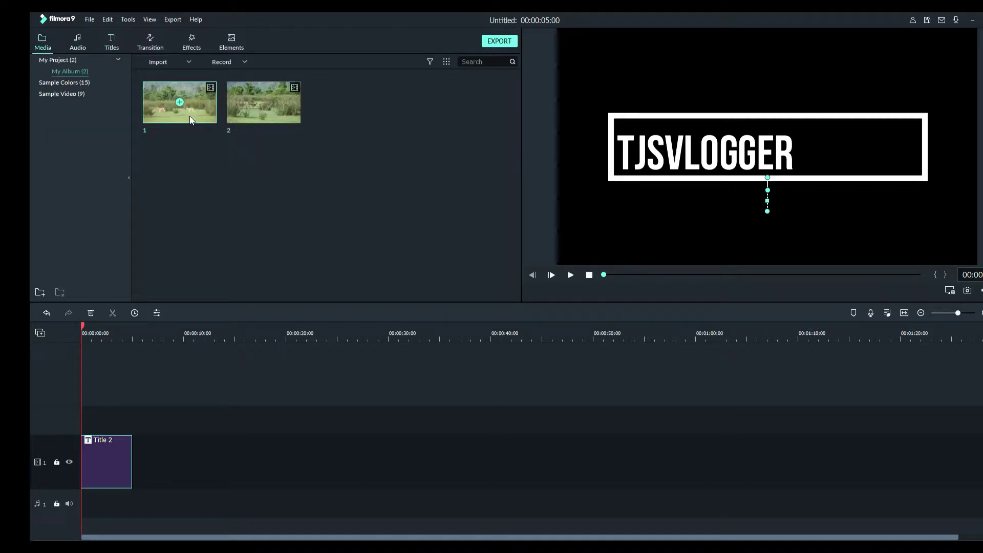
Place media clip 1 on video track 1 at about 9 seconds, leaving a gap after the title.
left_click_drag(191, 111, 178, 411)
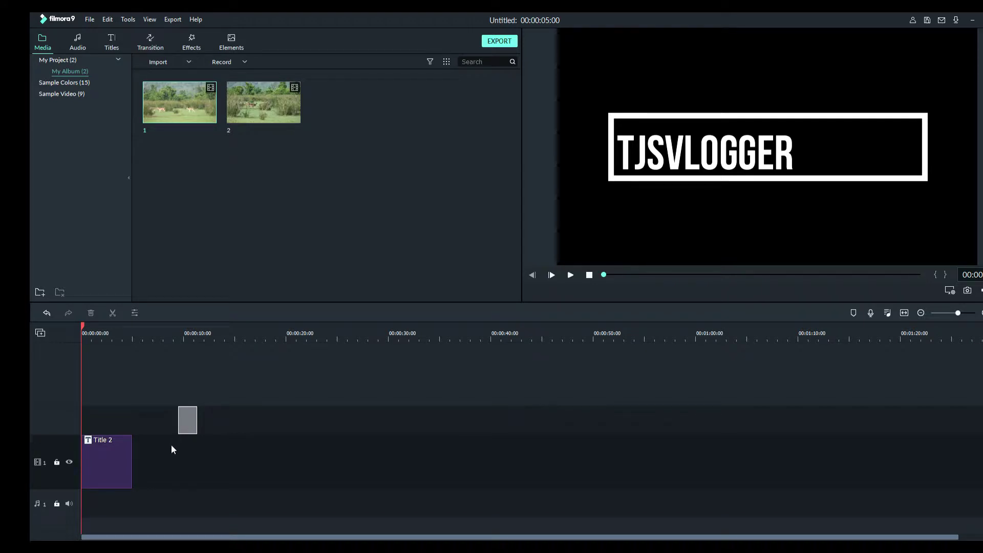
left_click_drag(180, 430, 178, 471)
left_click_drag(652, 213, 652, 213)
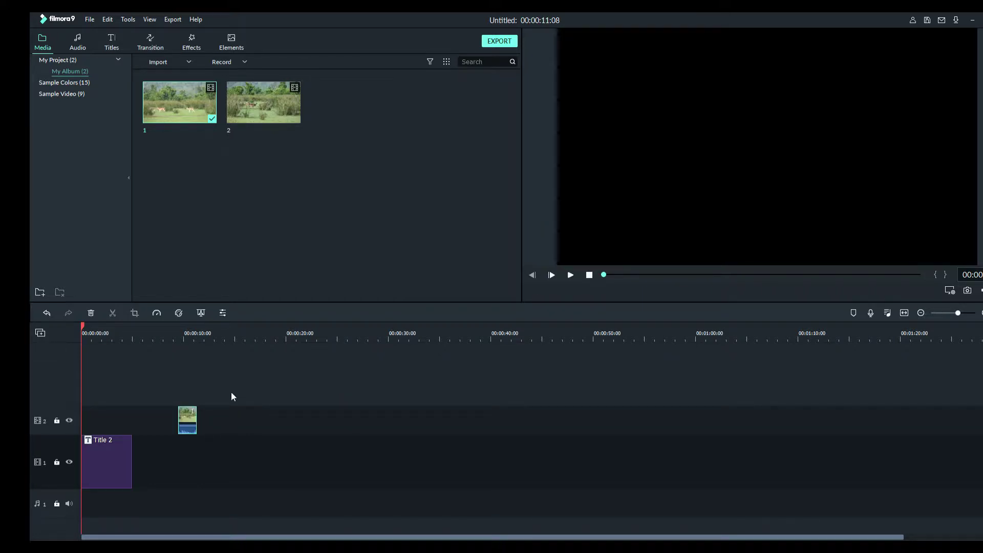
left_click_drag(188, 416, 182, 475)
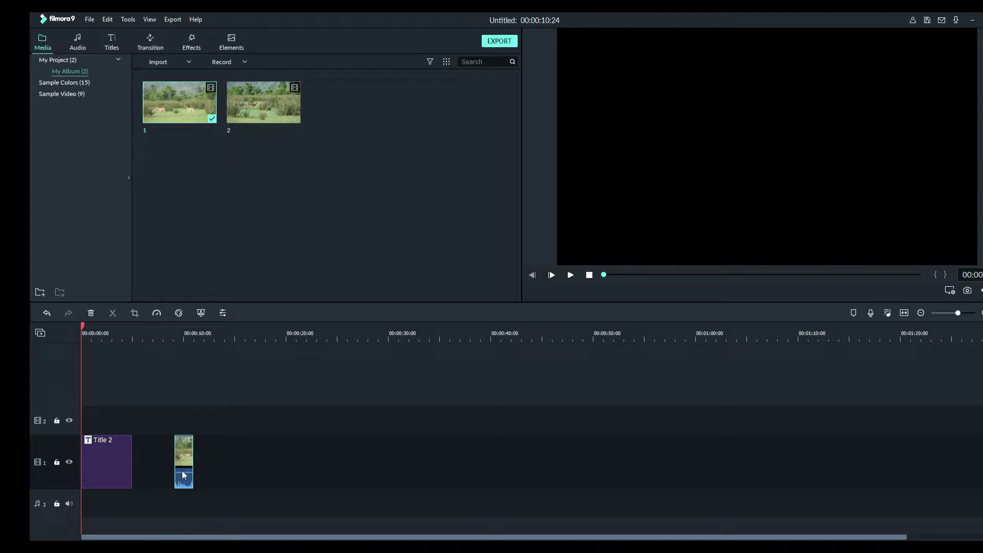
Insert the Countdown 1 sample video on video track 1 between the title and clip 1.
left_click(72, 95)
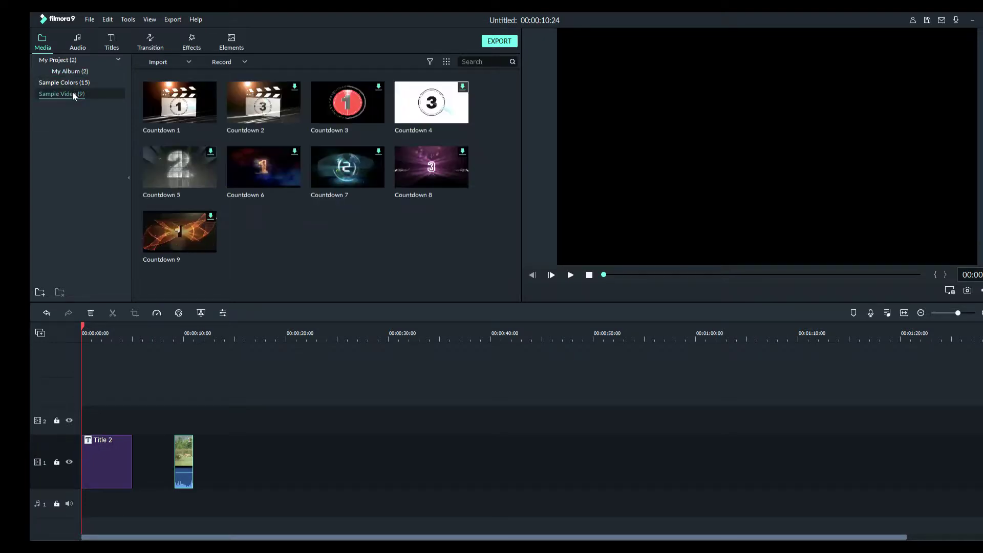
double_click(165, 100)
left_click_drag(195, 116, 134, 462)
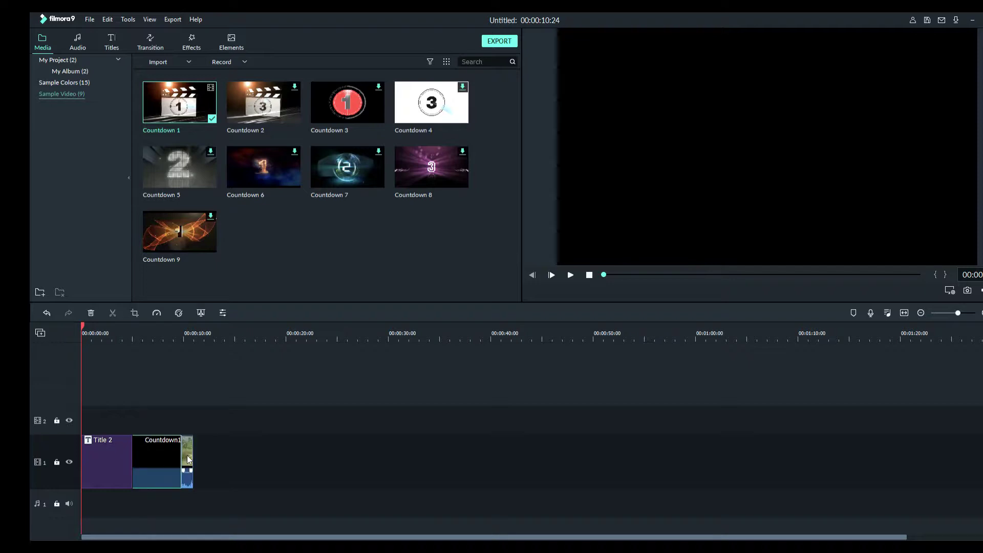
mouse_move(189, 454)
left_mouse_down()
mouse_move(208, 451)
mouse_move(184, 450)
left_mouse_up()
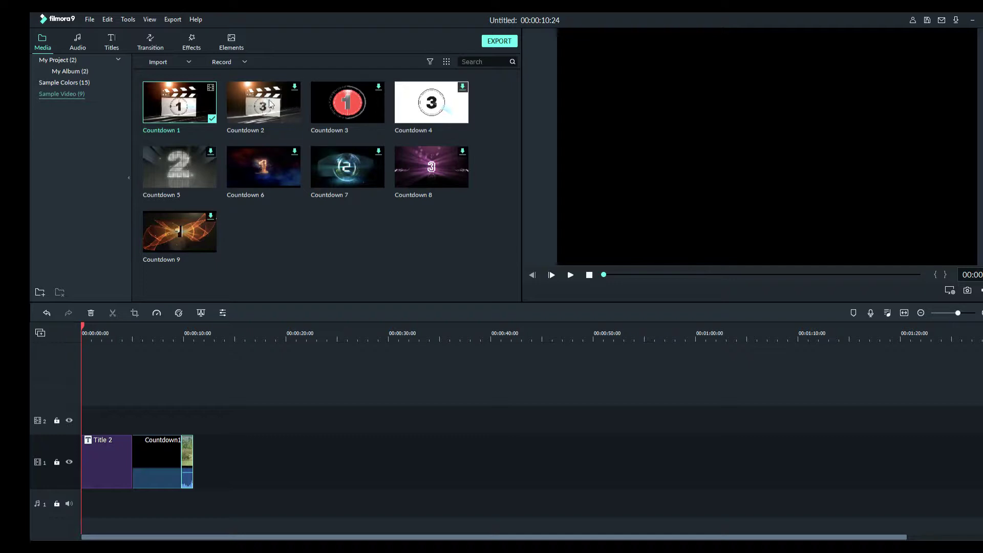
Append media clips 2 and 3 from My Album one after the other behind clip 1 on video track 1.
left_click(284, 95)
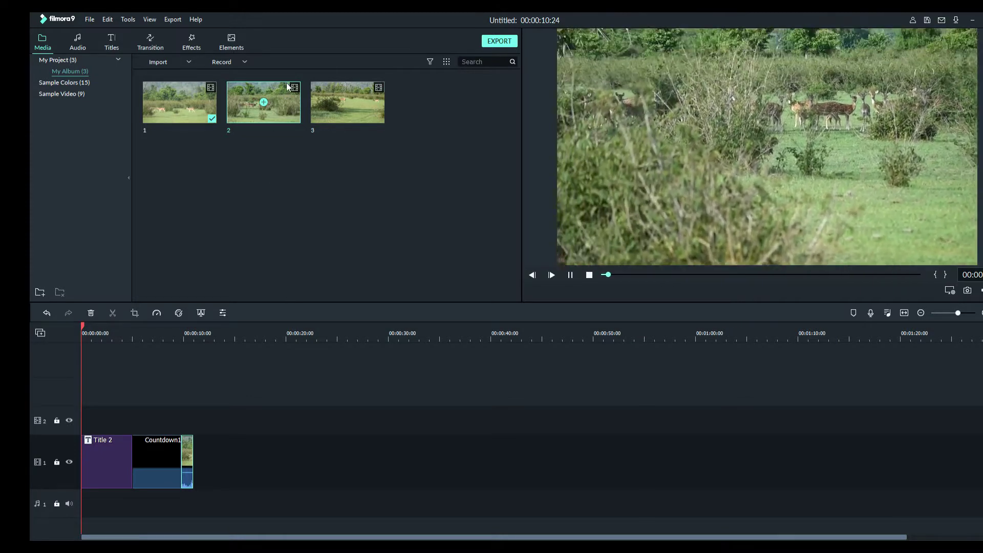
left_click_drag(284, 107, 206, 445)
left_click_drag(205, 445, 202, 444)
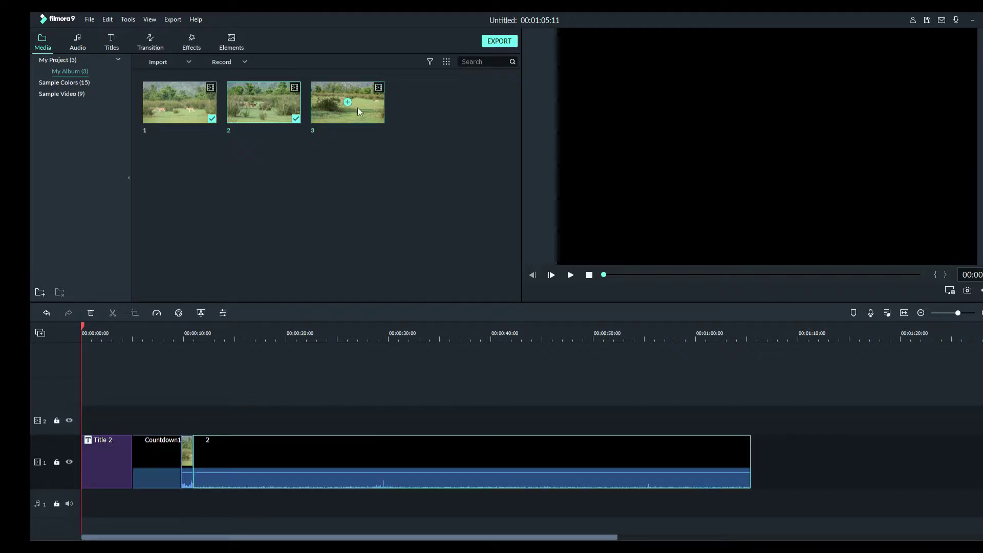
left_click_drag(365, 109, 754, 440)
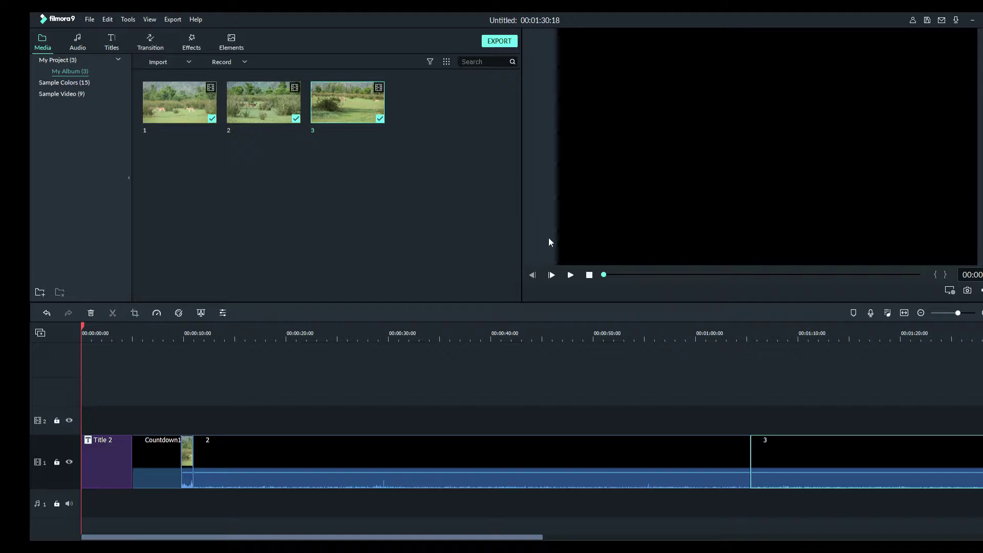
Preview the timeline and split clip 2 at about 13.5 seconds and again at about 24.5 seconds.
left_click(571, 275)
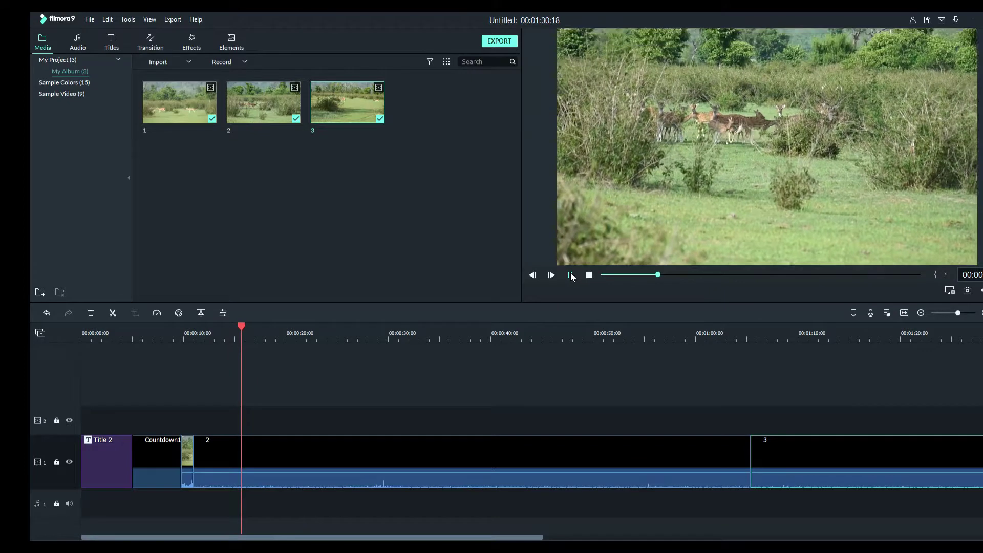
left_click(572, 275)
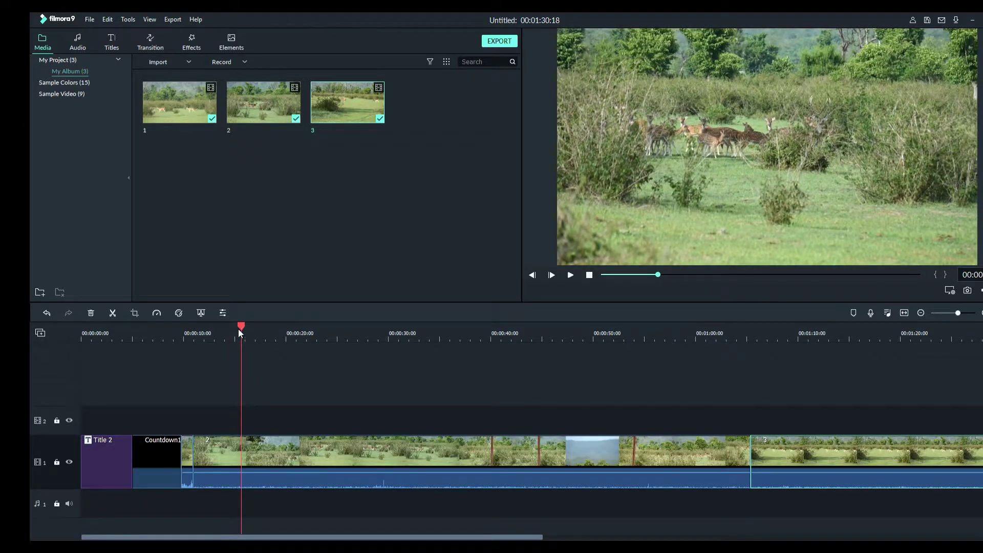
left_click_drag(241, 324, 220, 324)
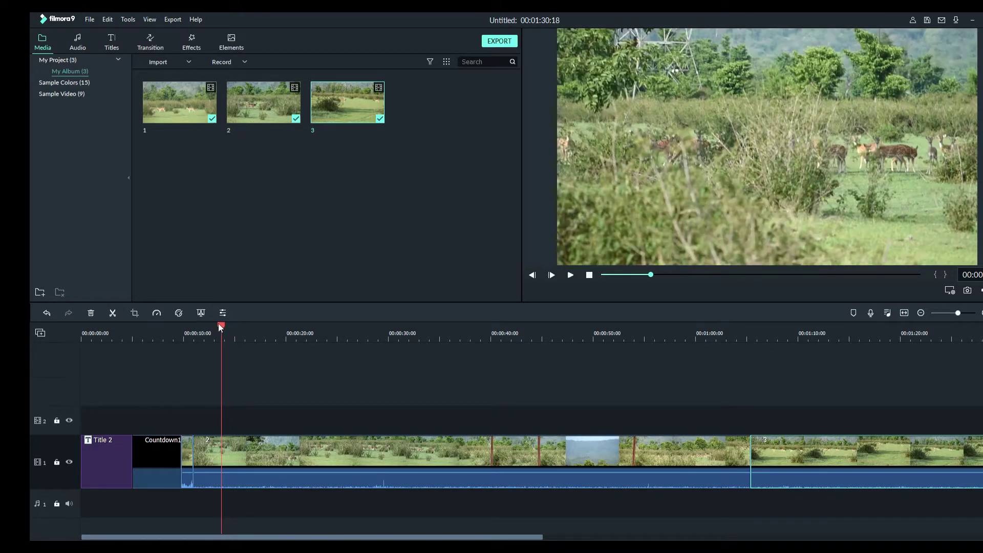
left_click(113, 313)
left_click_drag(220, 325, 332, 321)
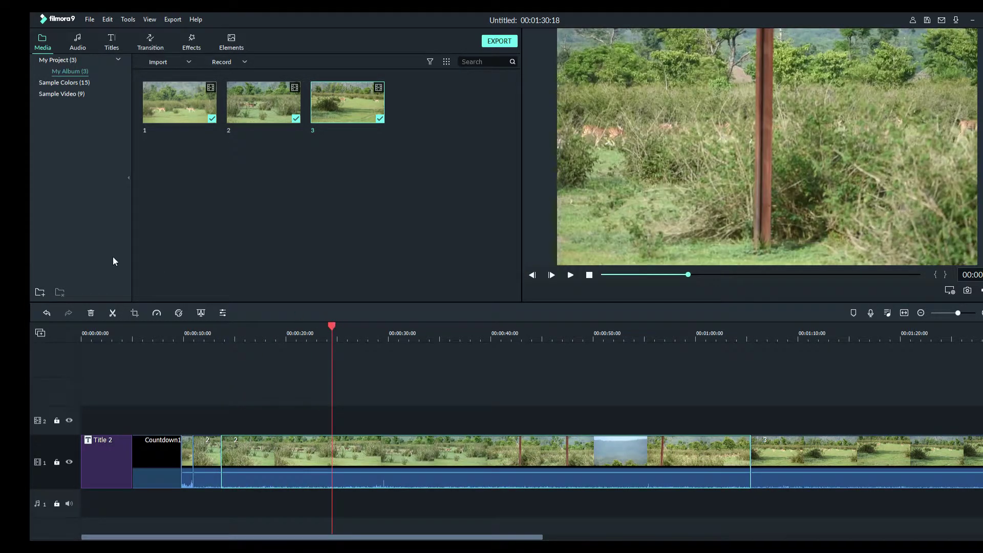
left_click(112, 313)
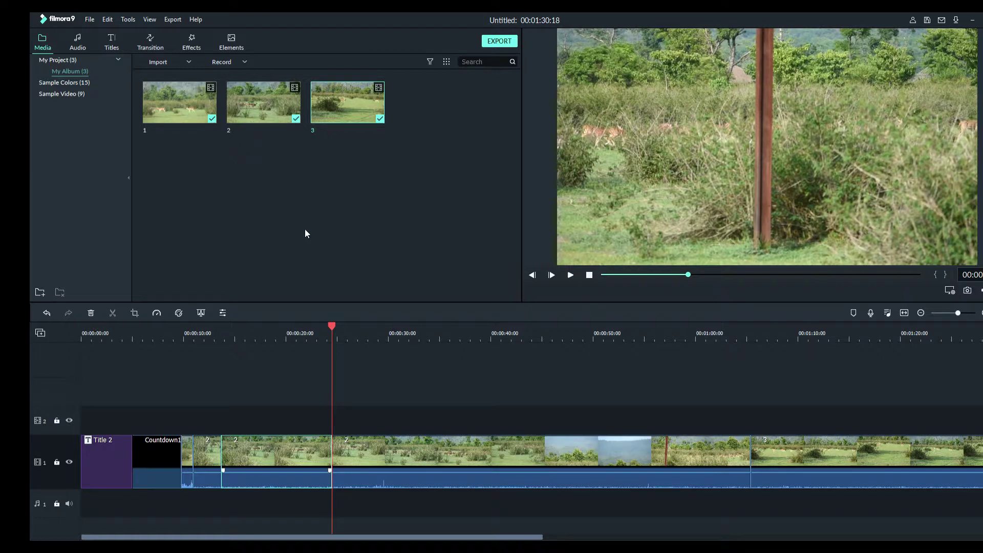
Delete the section of clip 2 between the two cuts and close the gaps by moving the remaining section and clip 3 earlier.
key("Delete")
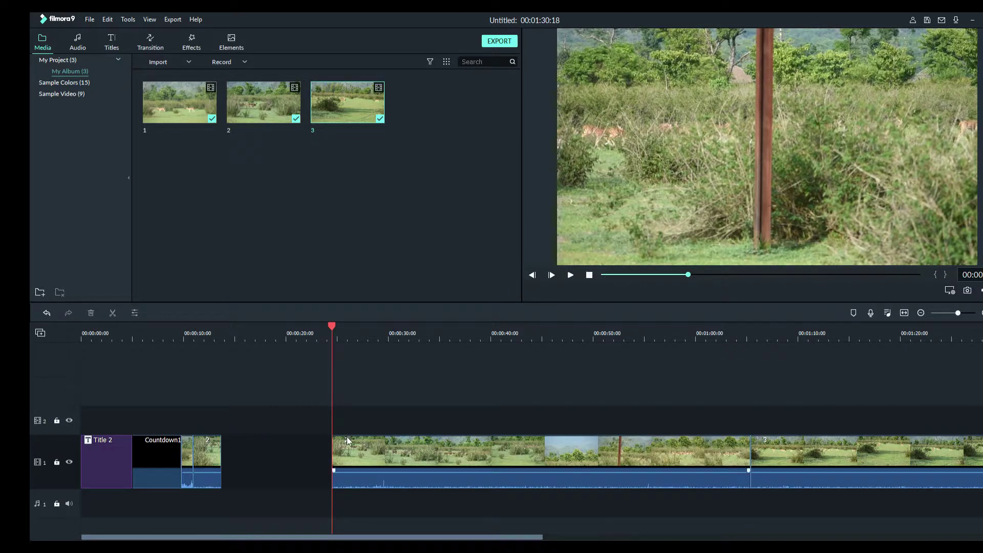
left_click_drag(347, 439, 237, 442)
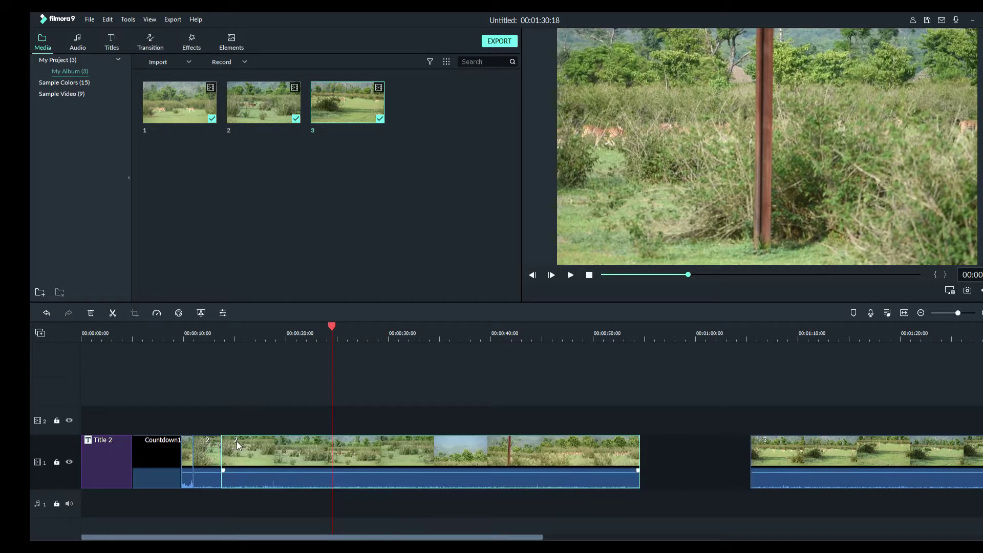
left_click_drag(793, 456, 684, 454)
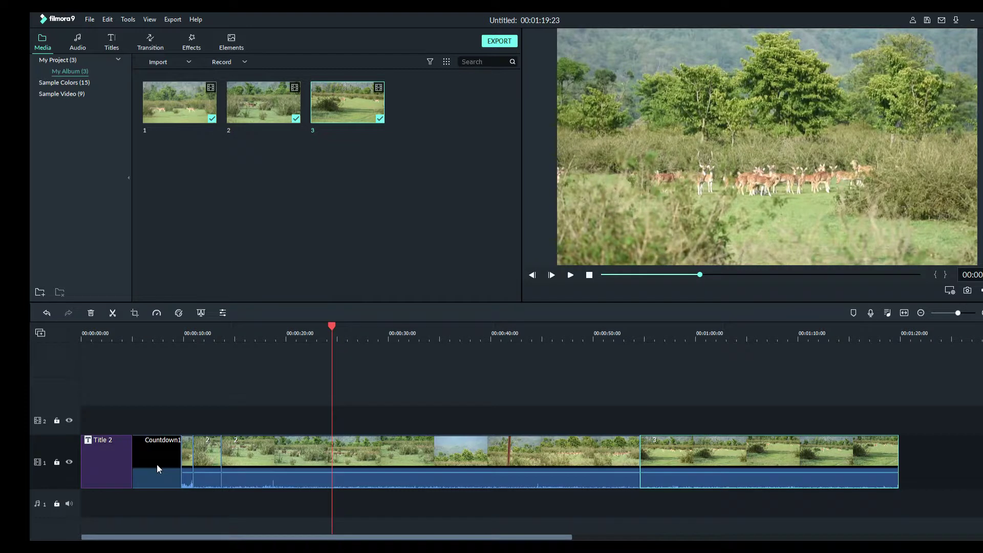
Mute the audio of clip 1, both remaining sections of clip 2 and clip 3 on video track 1.
left_click(189, 478)
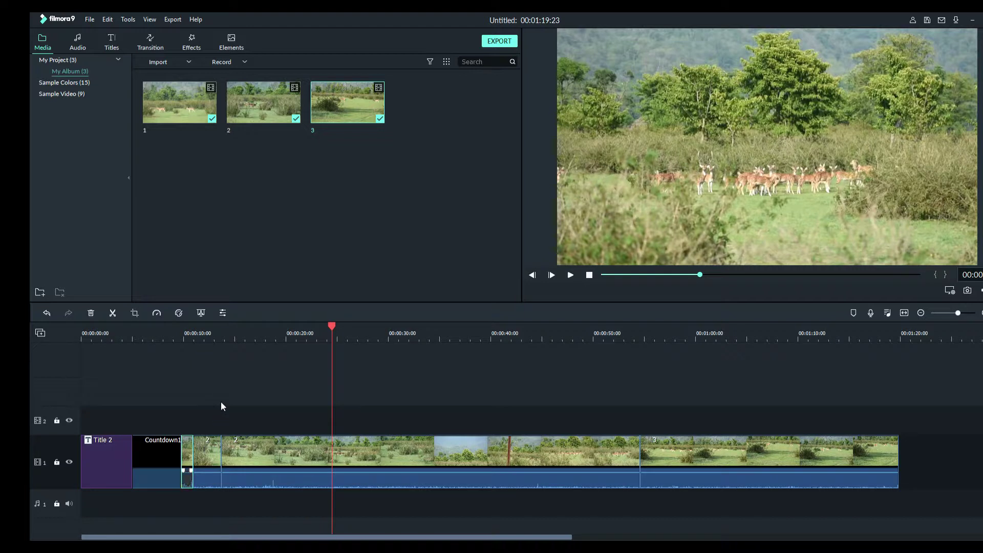
left_click(213, 482)
key("ctrl+shift+m")
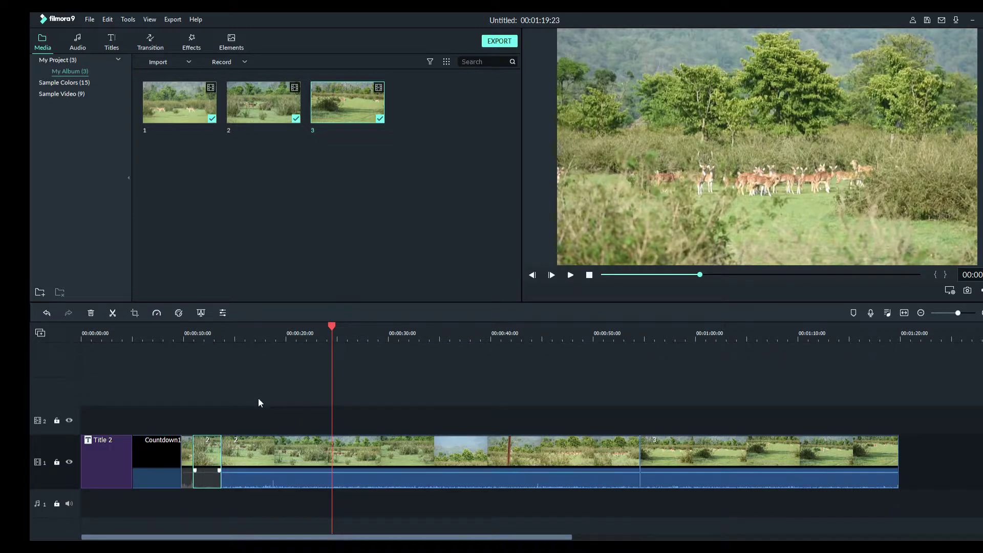
left_click(262, 480)
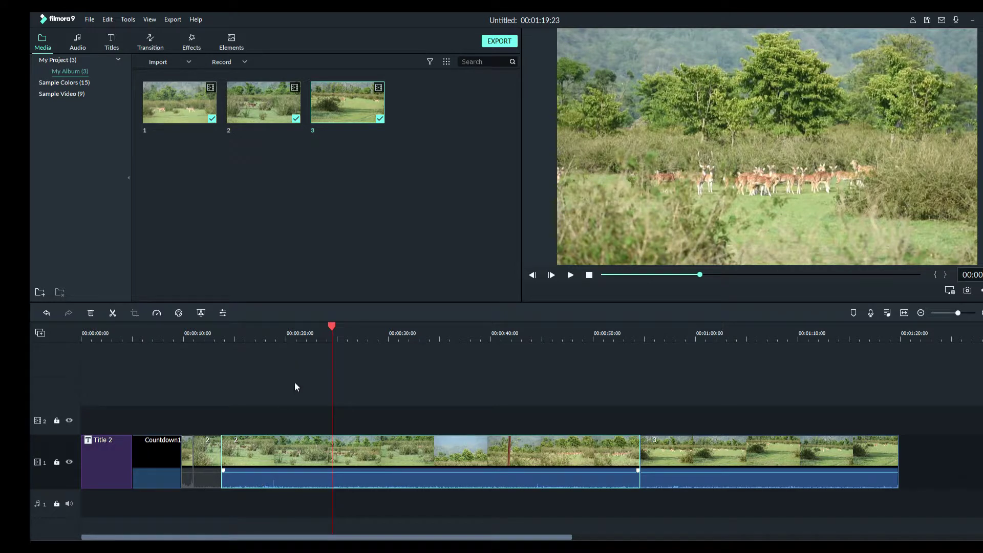
key("ctrl+shift+m")
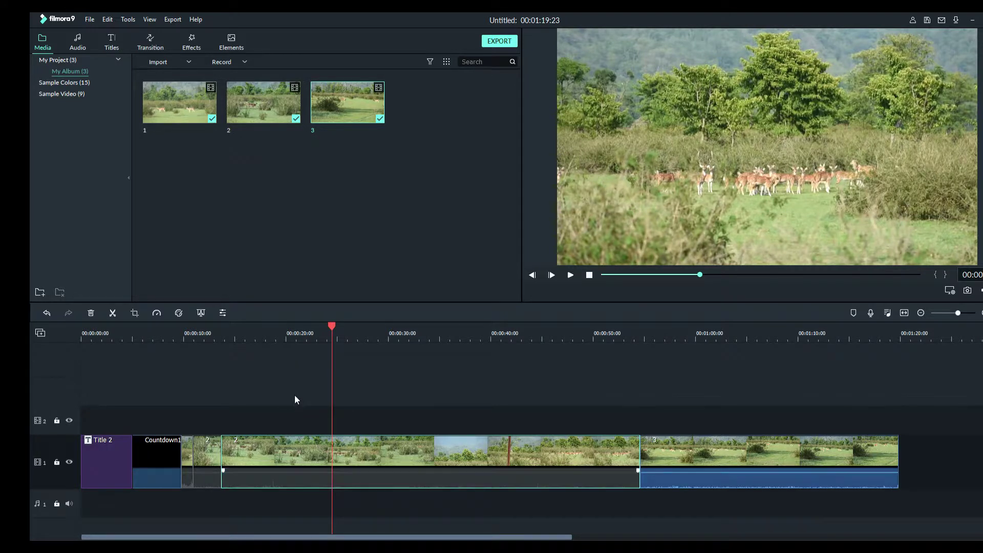
left_click(656, 476)
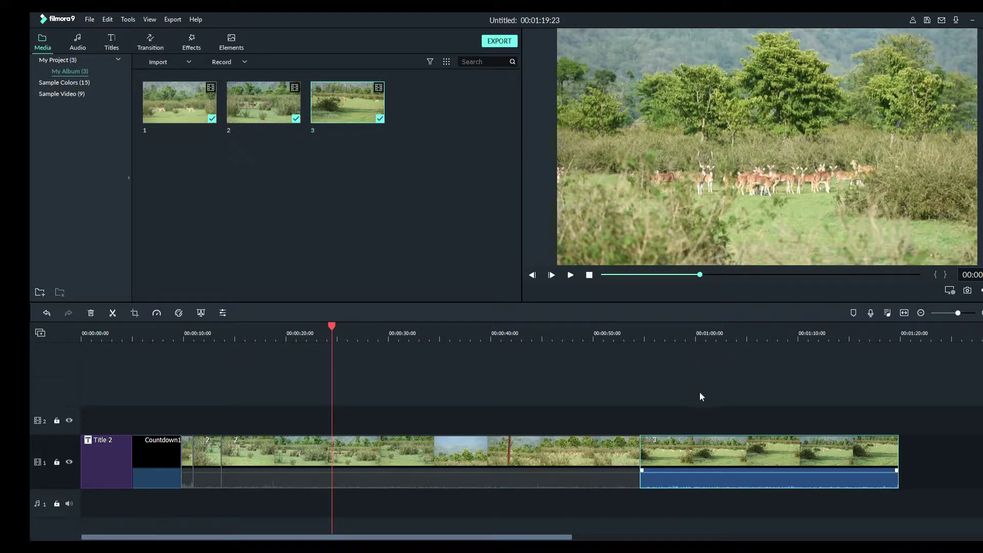
key("ctrl+shift+m")
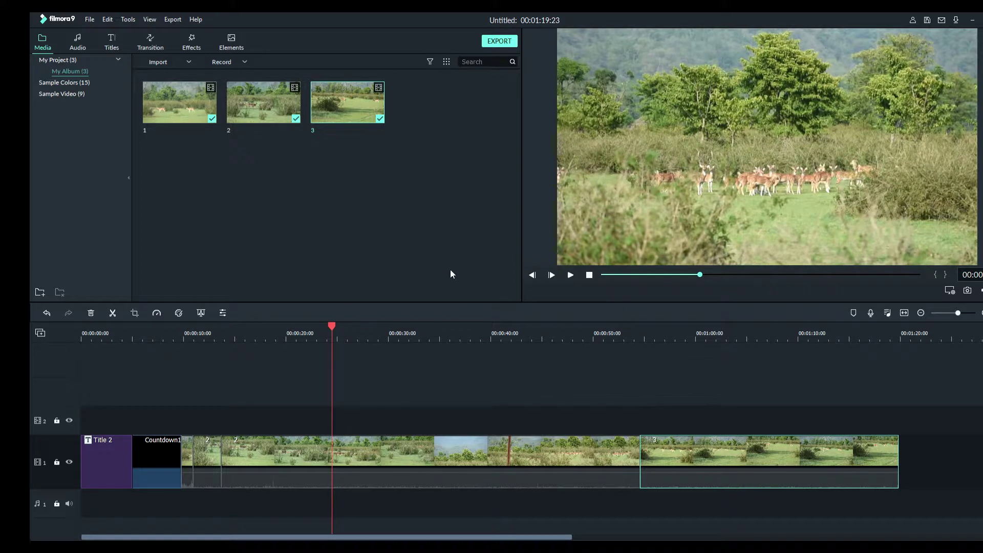
Preview the Drift - Drift music, add it at the start of audio track 1 and return the playhead to the beginning.
left_click(149, 480)
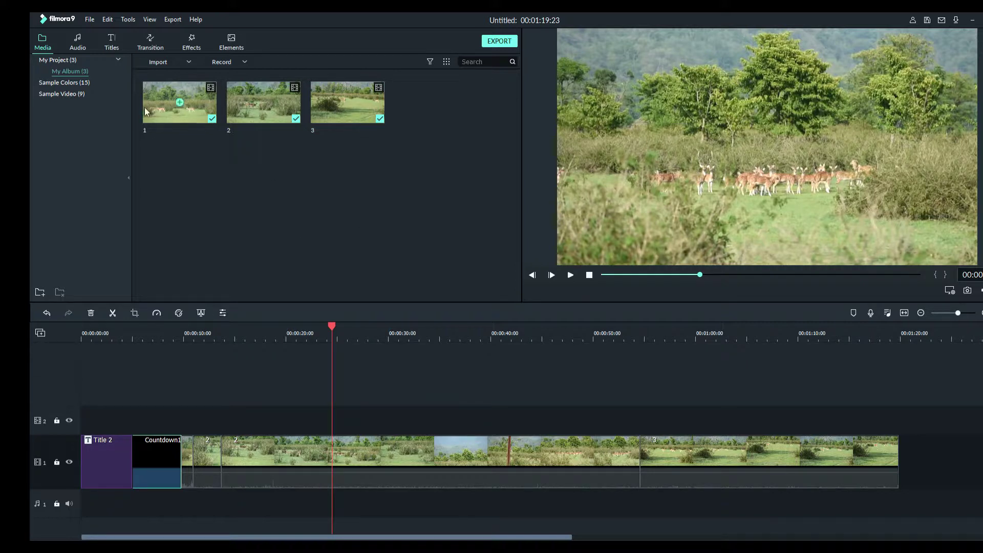
left_click(81, 42)
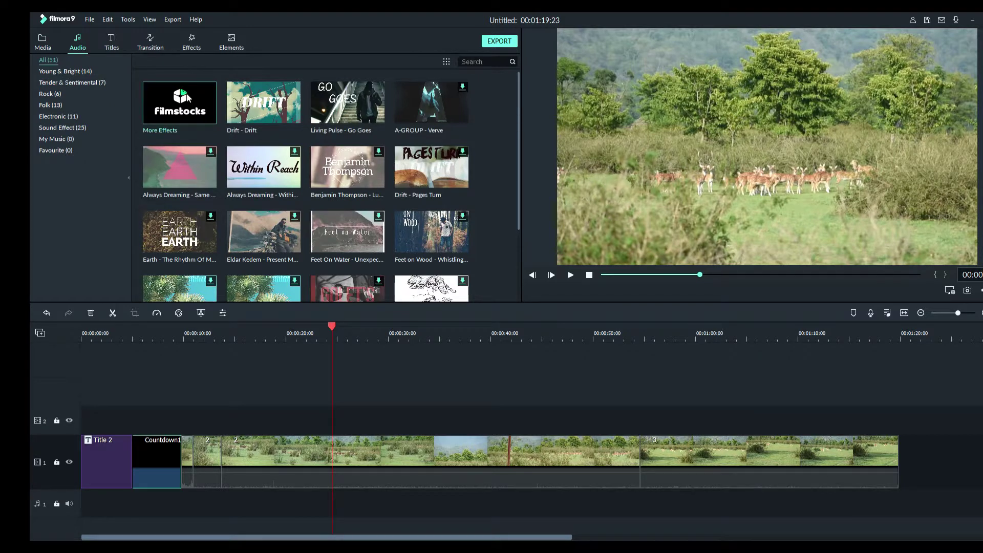
double_click(237, 102)
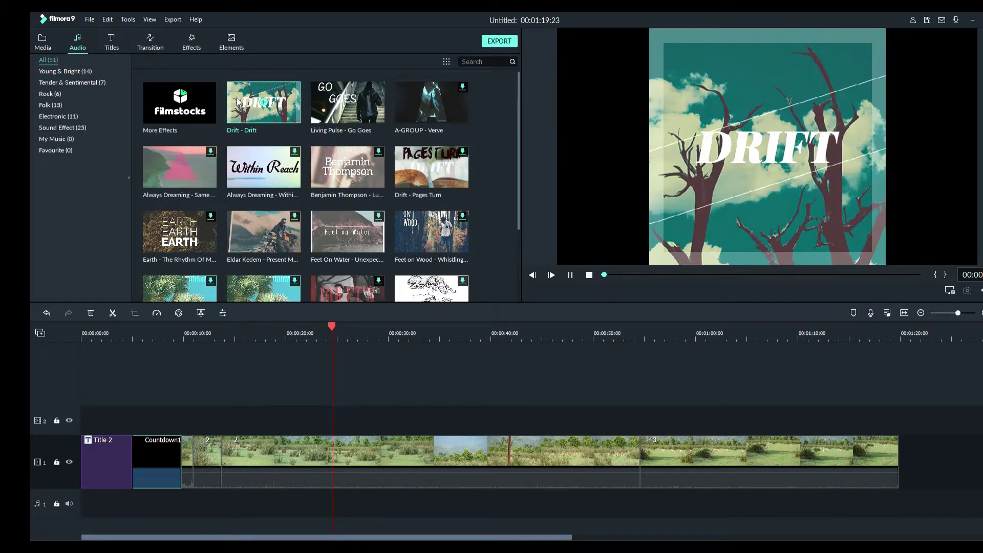
left_click_drag(251, 112, 93, 500)
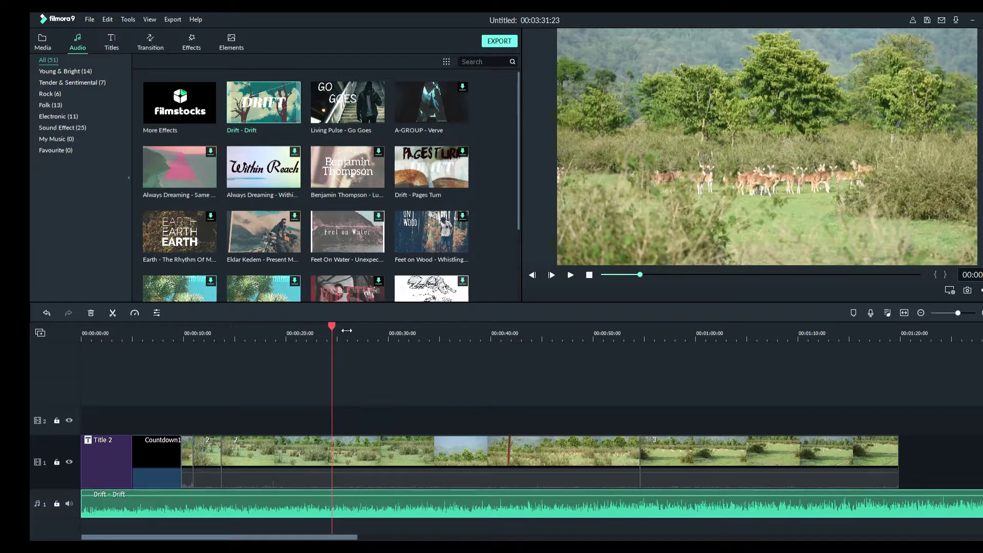
left_click_drag(330, 325, 79, 324)
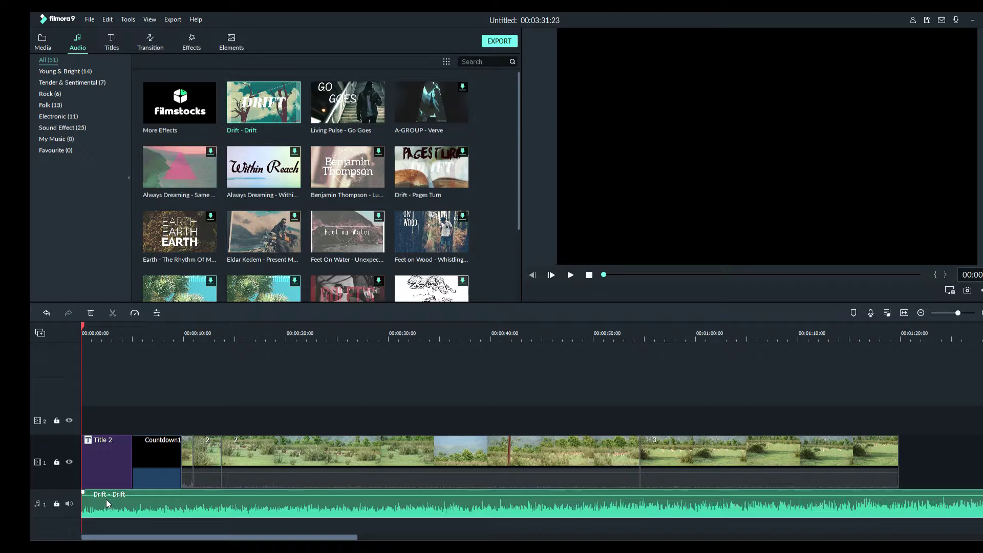
Lower the volume of the Drift - Drift music to -8.90 dB.
double_click(121, 486)
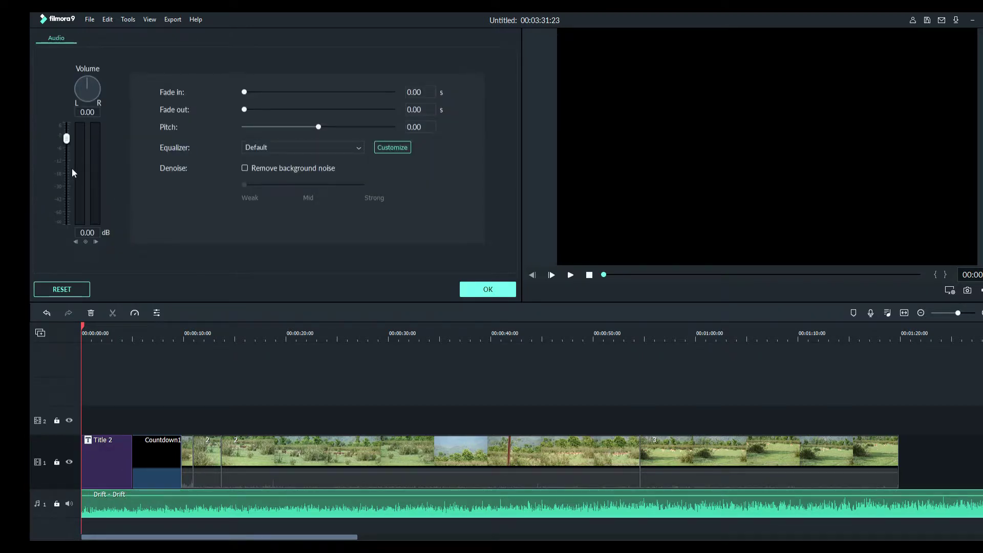
left_click(65, 156)
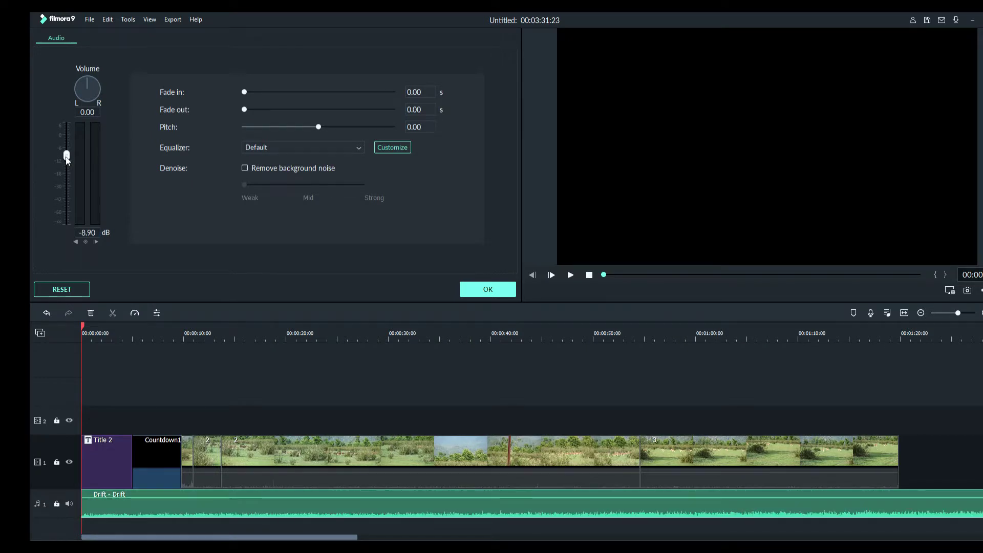
left_click(481, 291)
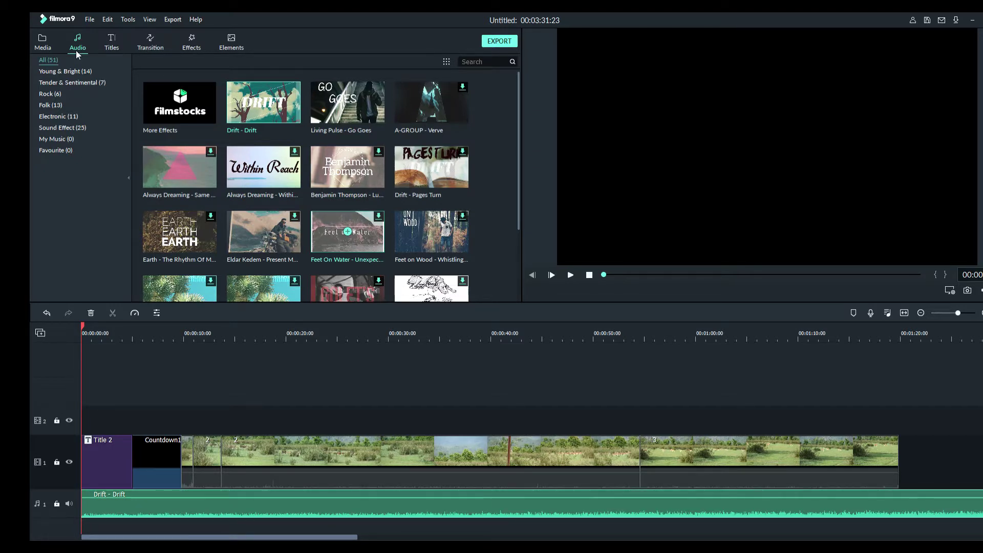
Split the Drift - Drift music on audio track 1 at about 18 seconds and again at about 25 seconds.
left_click(43, 42)
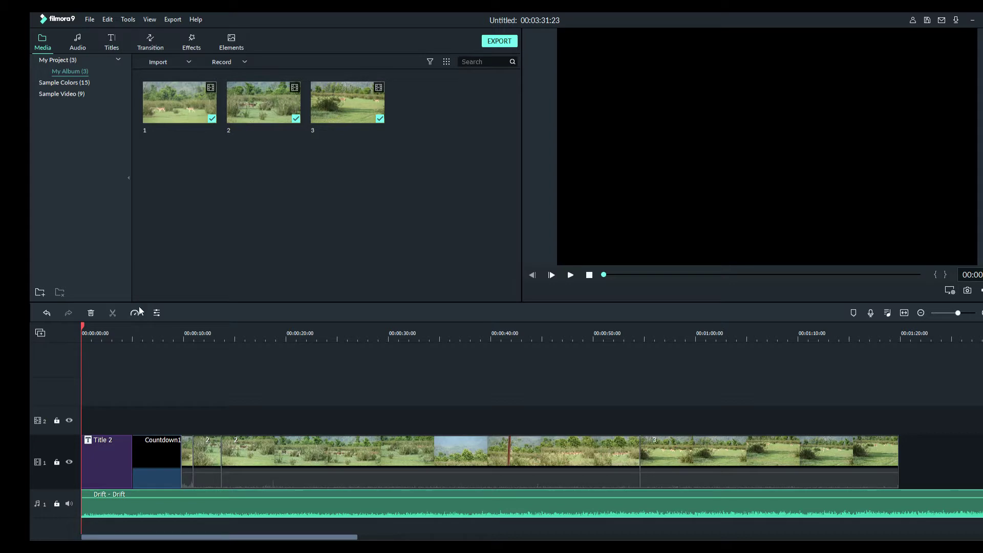
left_click_drag(81, 324, 265, 328)
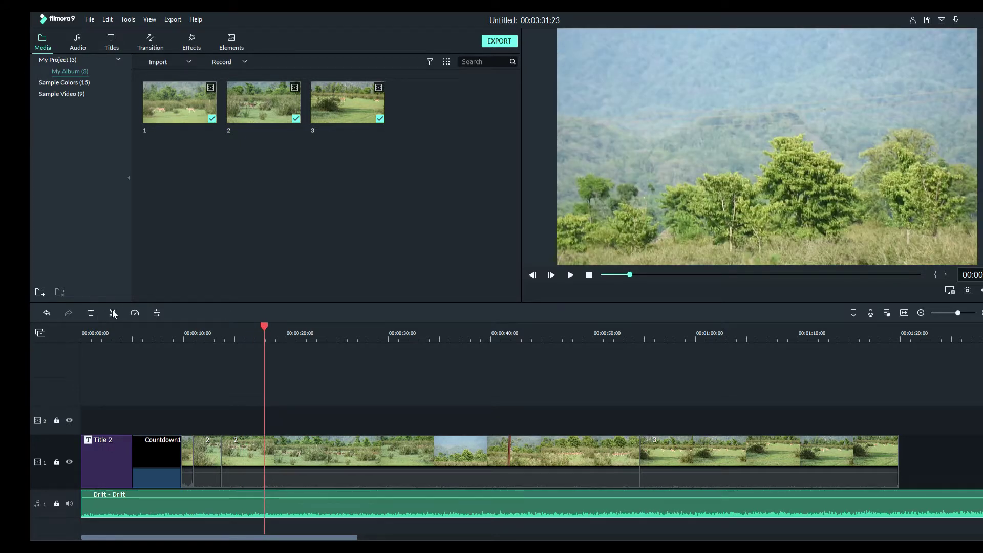
left_click(113, 313)
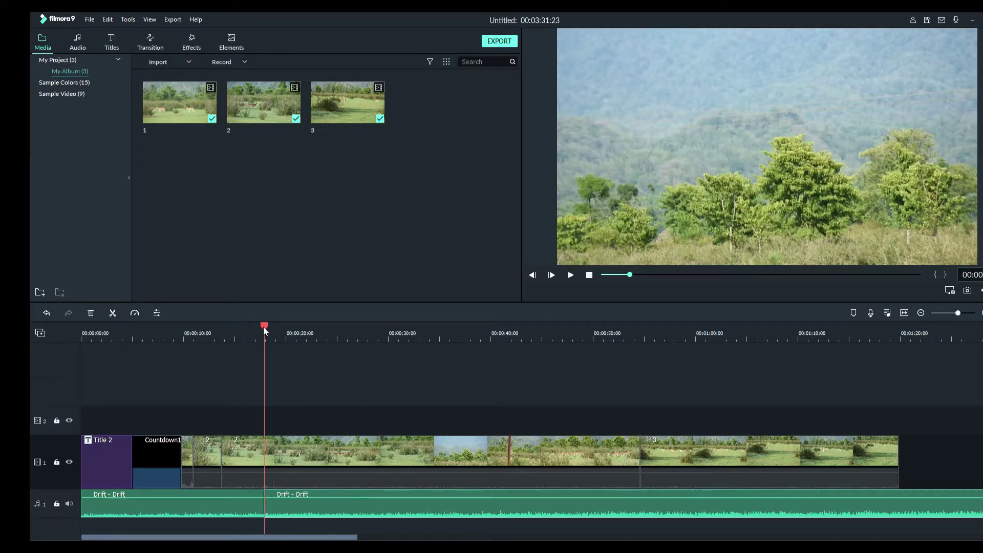
left_click_drag(263, 325, 341, 330)
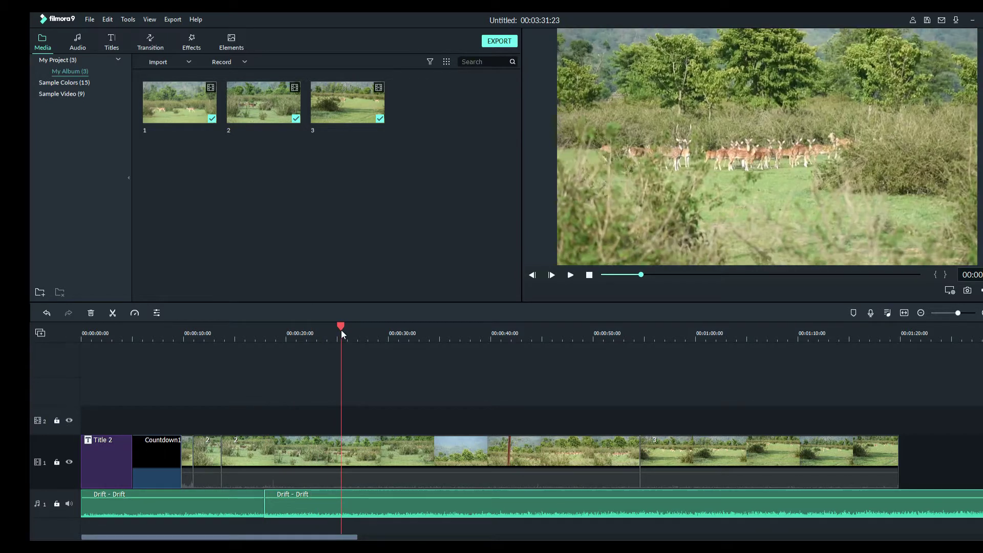
left_click(112, 313)
Delete the long section of clip 2 from video track 1 and undo the deletion.
left_click(290, 458)
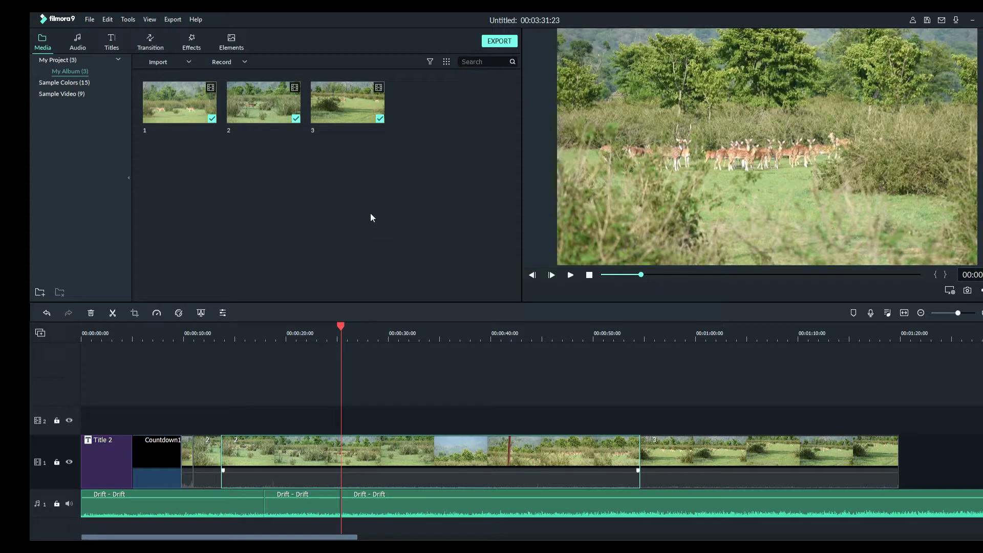
key("Delete")
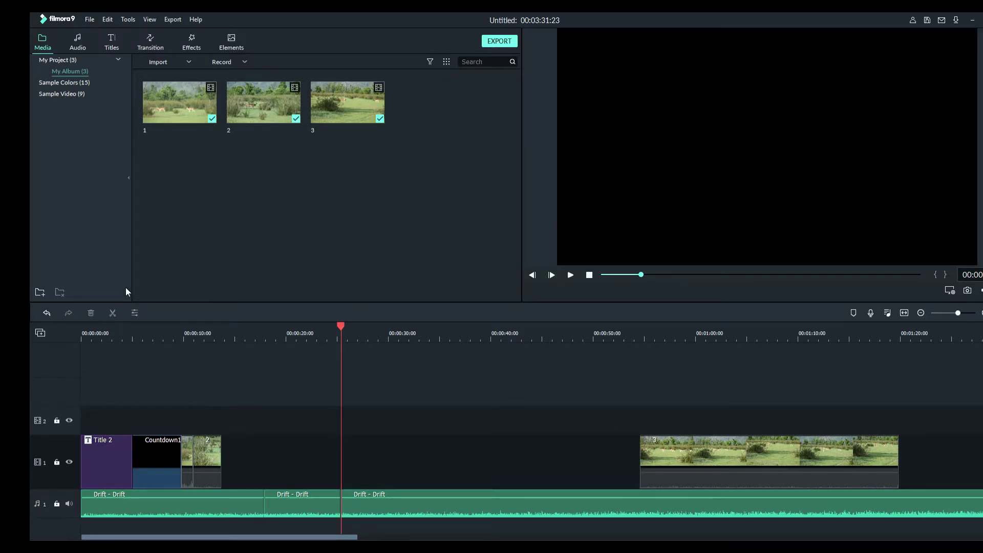
left_click(45, 313)
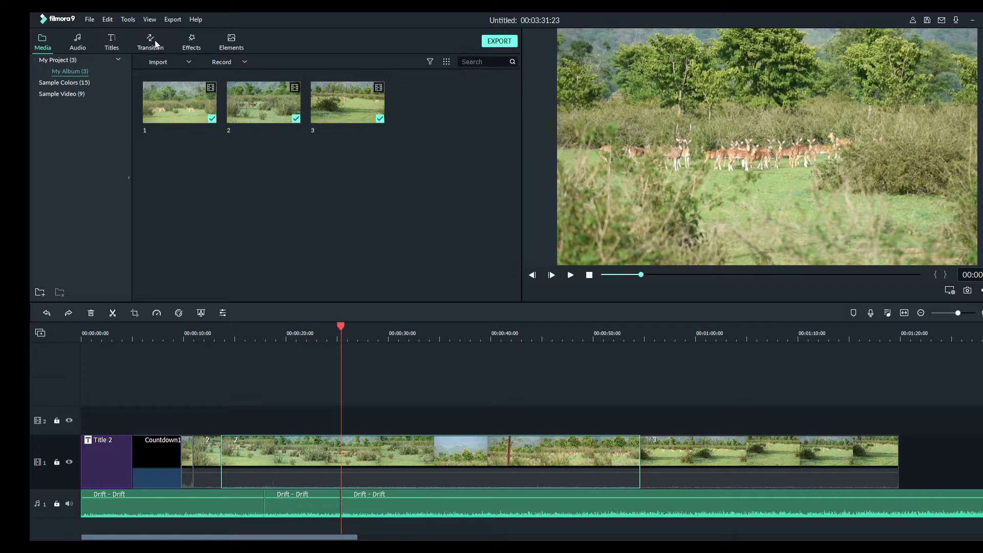
Add the AmPlash filter, preview Arizona, and place AmPlash on video track 1 directly behind the countdown.
left_click(192, 45)
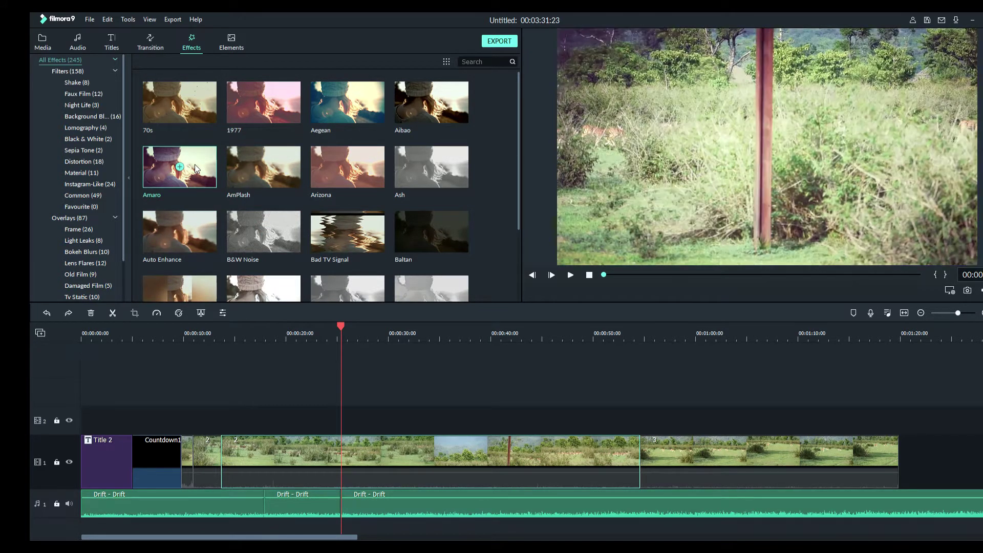
left_click(264, 166)
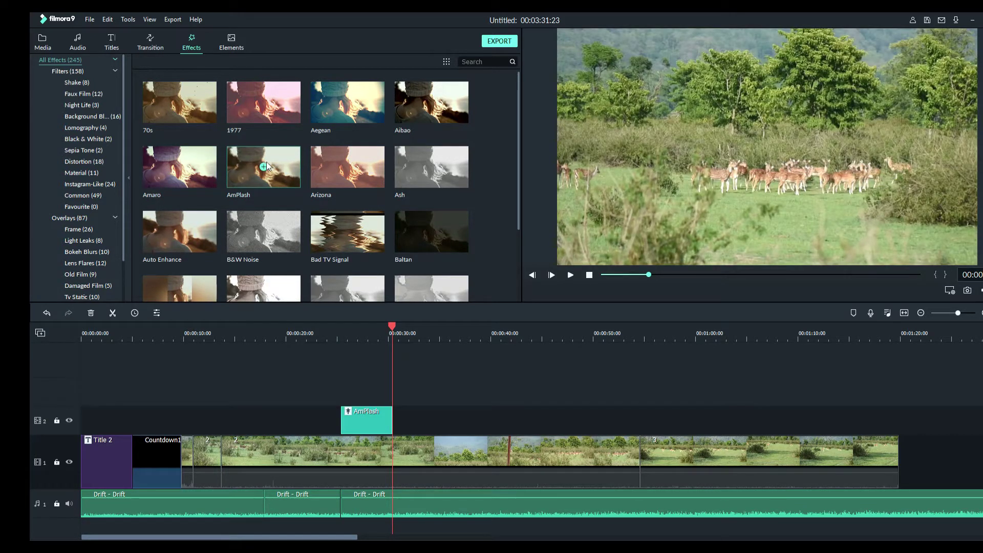
left_click(331, 172)
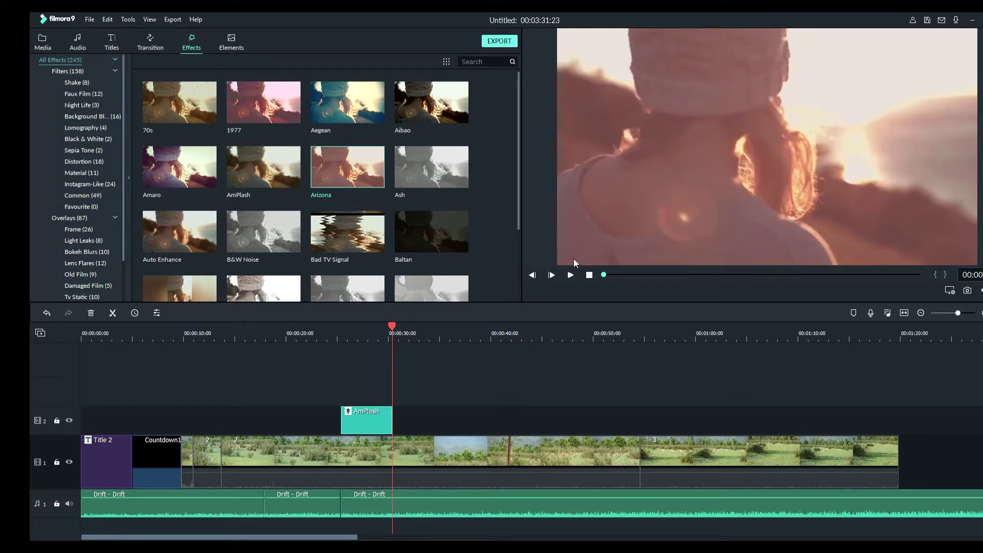
left_click(571, 275)
left_click_drag(245, 465, 209, 460)
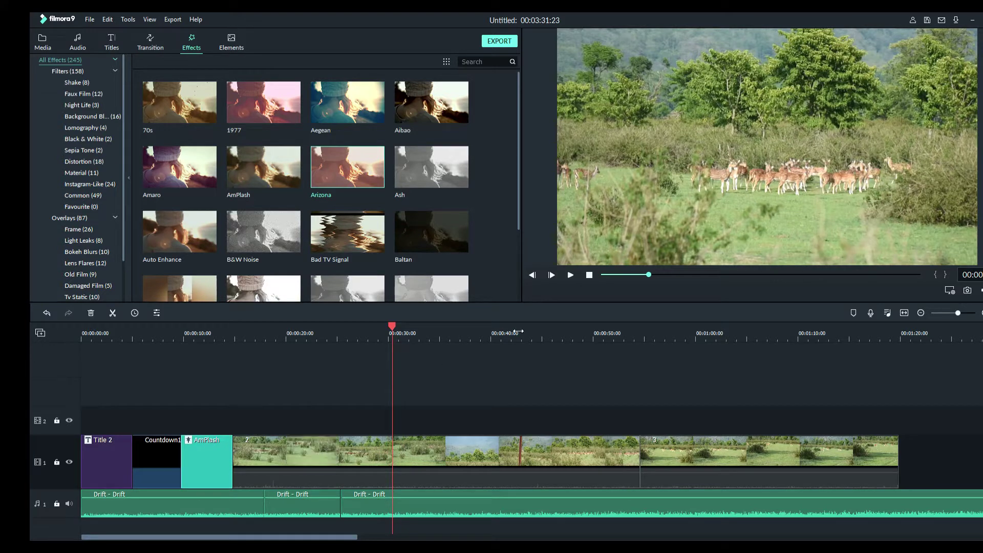
Preview the timeline from the title, place the AmPlash filter on video track 2 and set the clip 2 section directly behind the countdown.
left_click(612, 275)
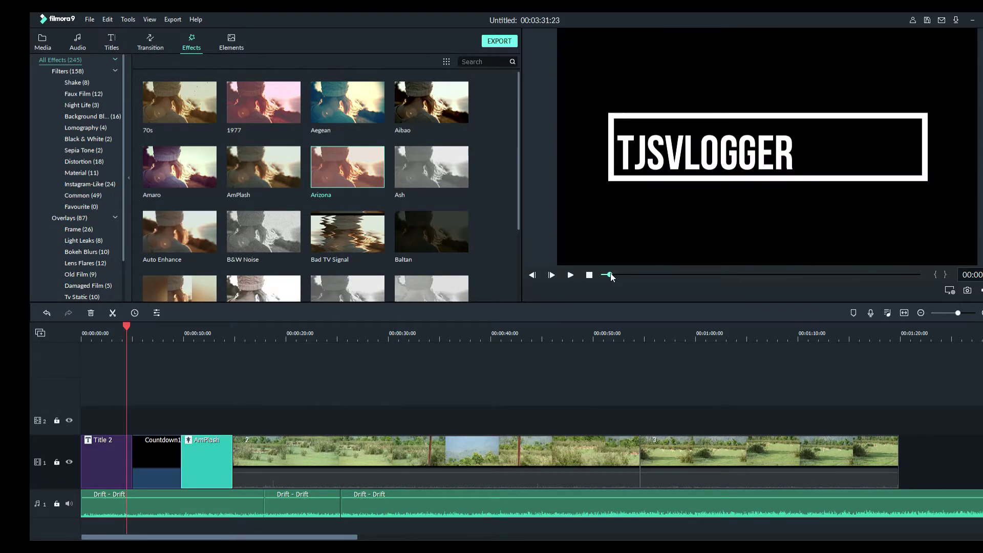
left_click(571, 276)
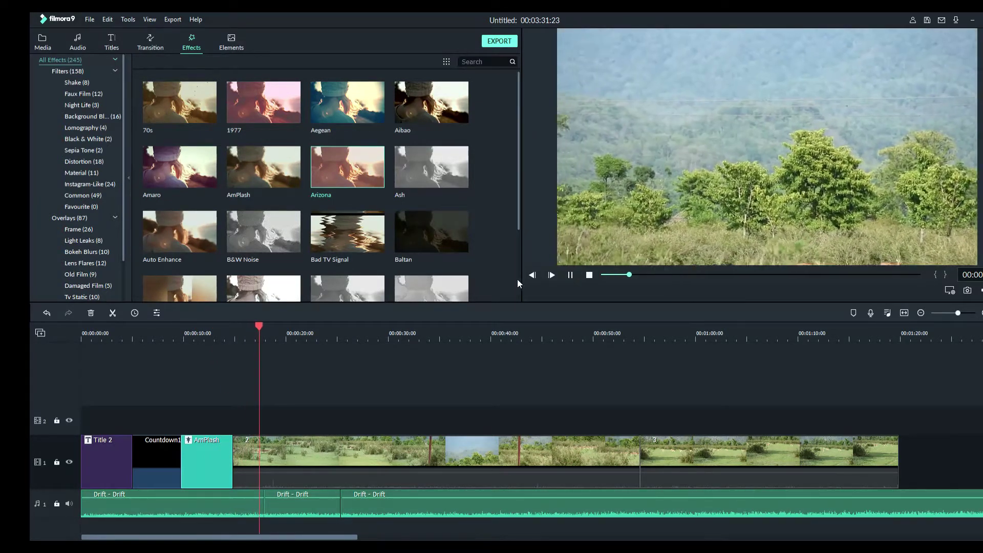
mouse_move(207, 450)
left_mouse_down()
mouse_move(203, 424)
mouse_move(237, 451)
mouse_move(188, 450)
left_mouse_up()
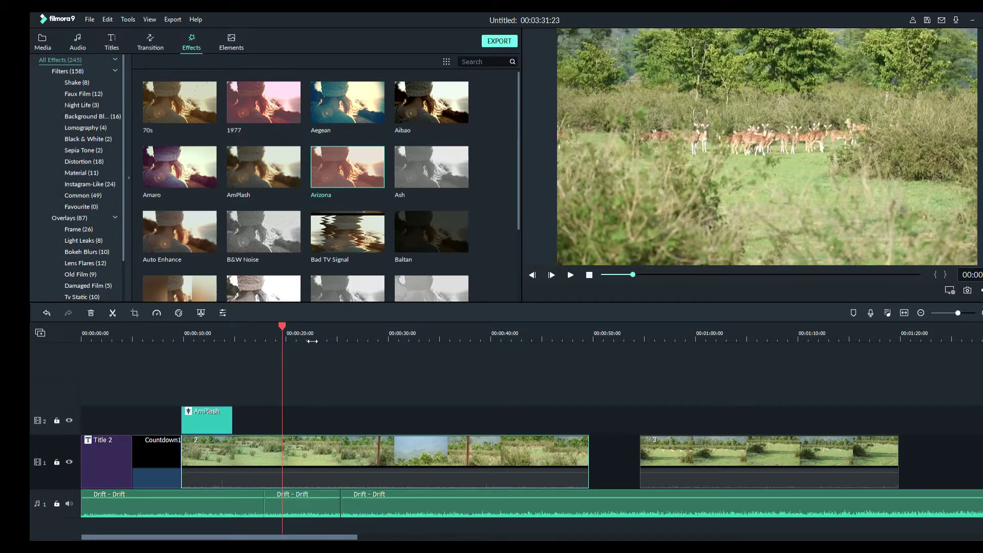
Play the timeline from the countdown into clip 2 to check the AmPlash filter, and return the playhead to the filter's start.
left_click_drag(282, 326, 162, 338)
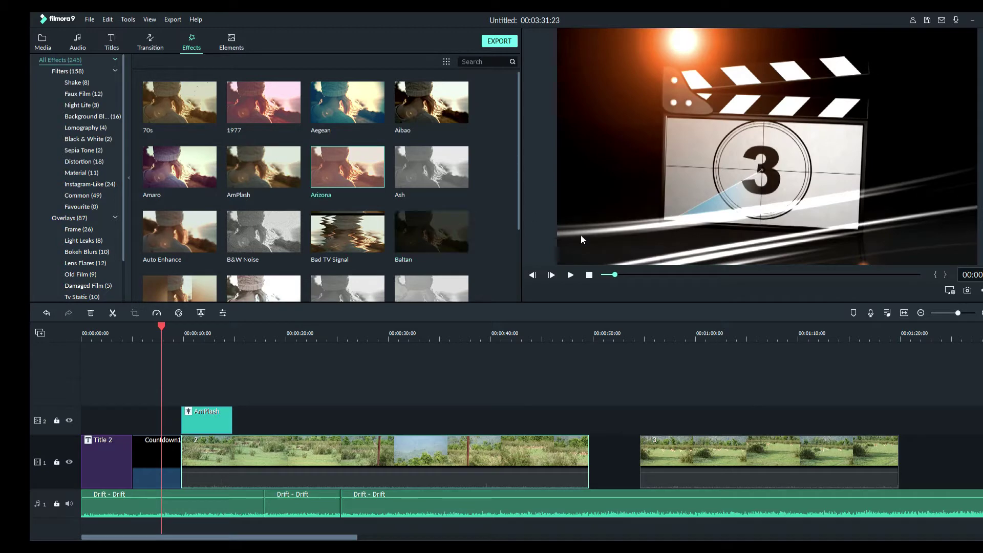
left_click(571, 275)
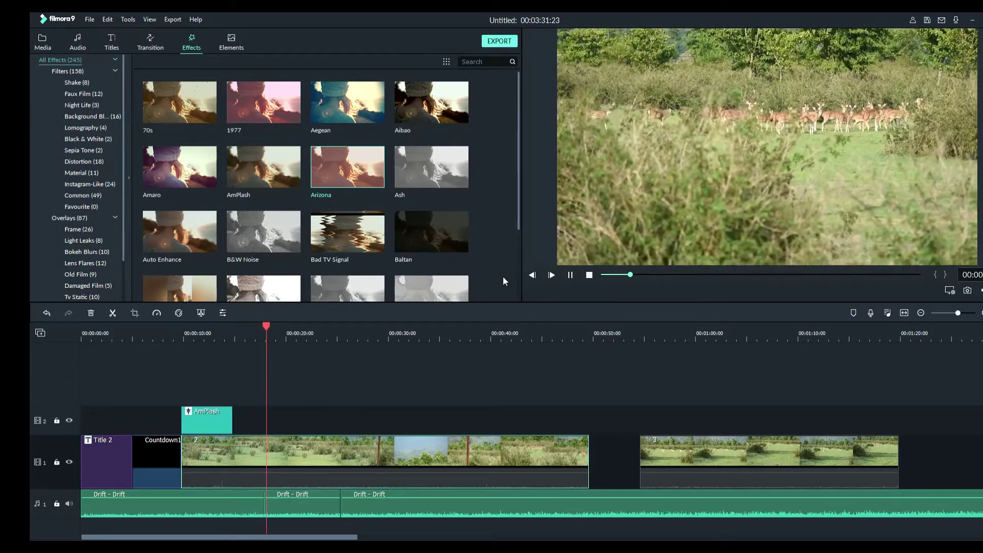
left_click(571, 275)
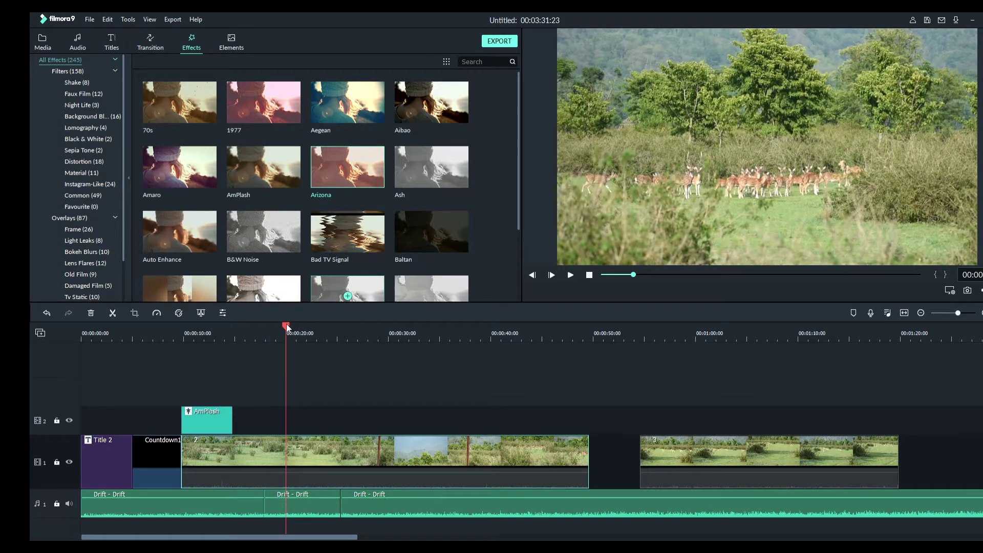
left_click_drag(287, 323, 229, 326)
left_click(179, 336)
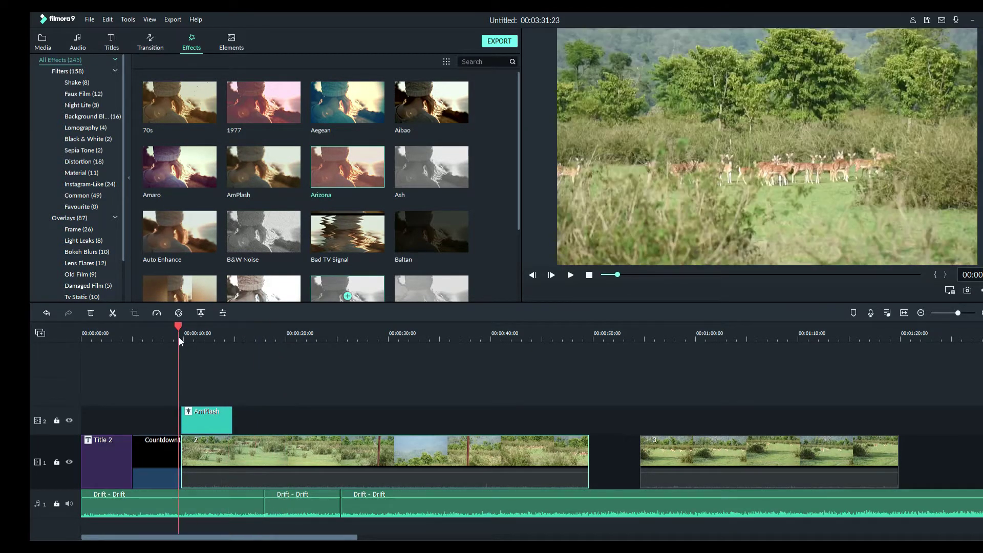
Place the Aibao filter directly behind AmPlash on video track 2, close the gap between clips 2 and 3, and play the timeline.
left_click_drag(395, 110, 247, 412)
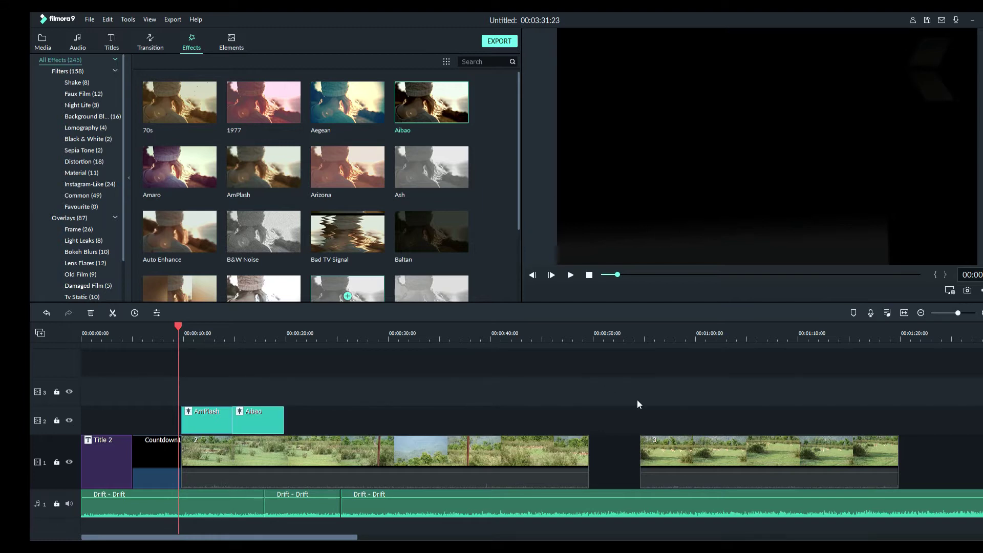
left_click_drag(679, 445, 630, 456)
left_click(571, 276)
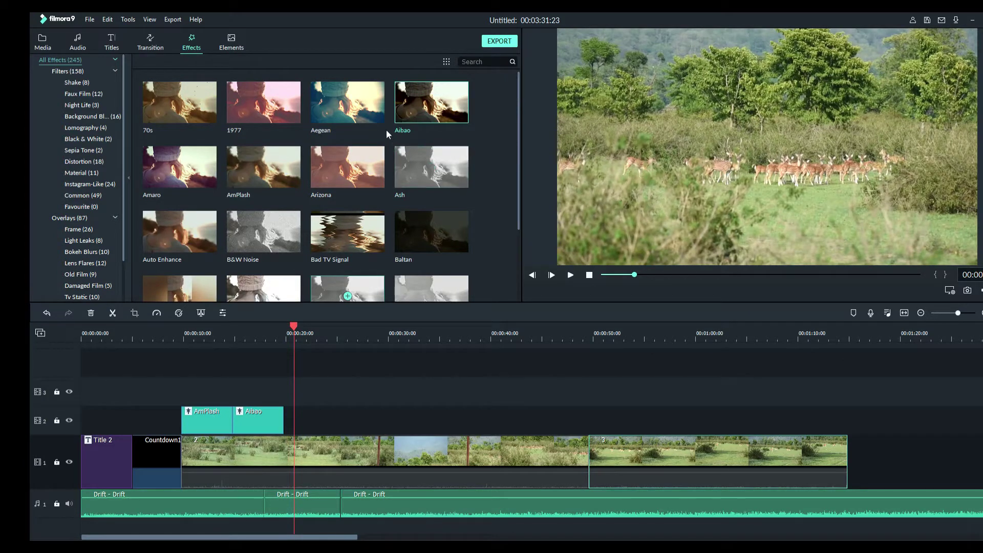
Place the Aegean filter on video track 2 at about 36 seconds, above clip 2, and play the timeline.
left_click(371, 116)
left_click_drag(370, 116, 462, 437)
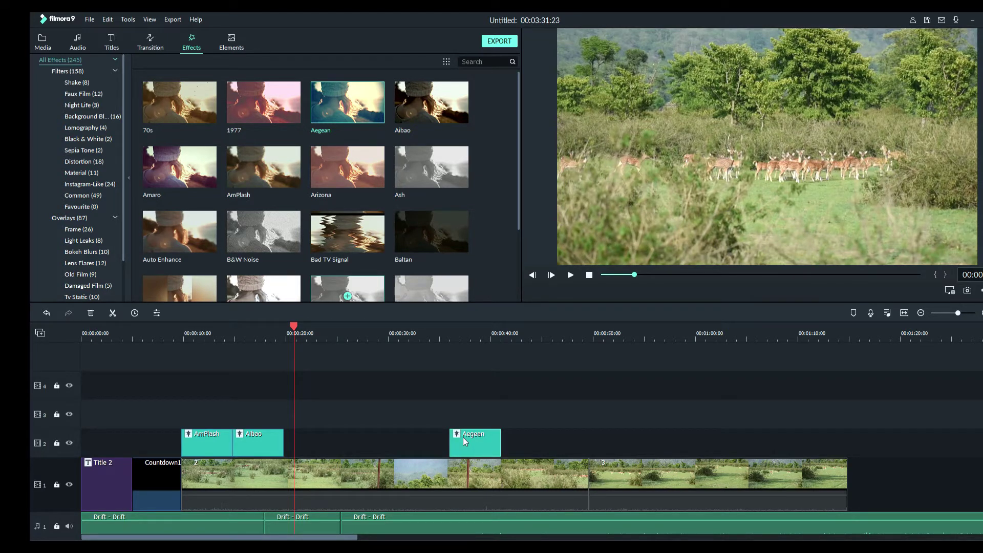
left_click(571, 275)
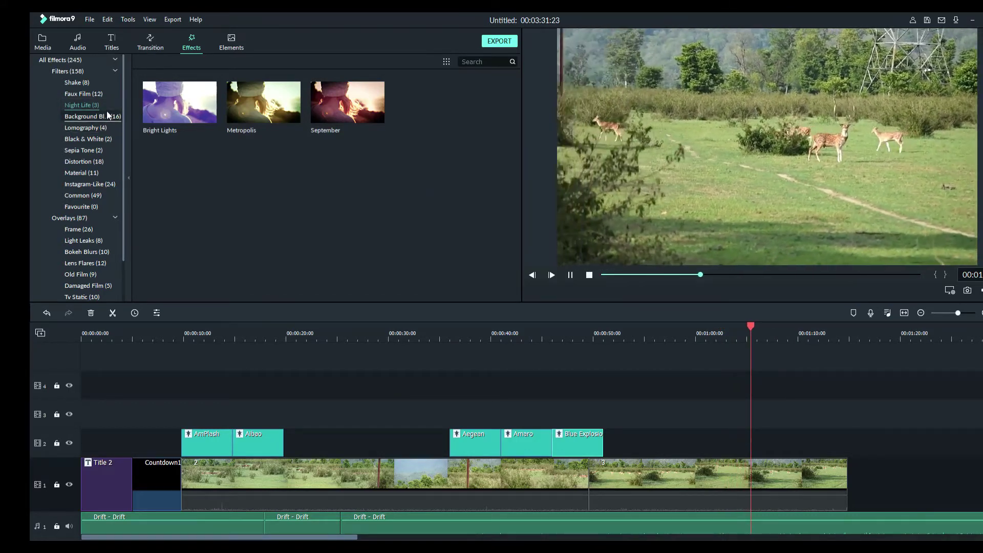
Place the Basic Blur background filter directly behind Aibao on video track 2 and play the timeline from about 18 seconds.
left_click(107, 113)
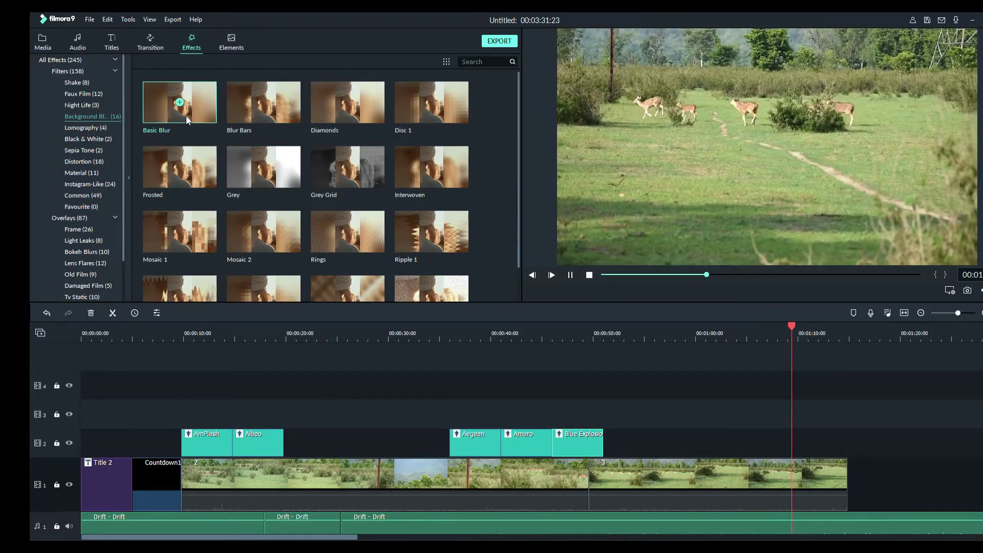
left_click(185, 115)
left_click_drag(191, 110, 242, 348)
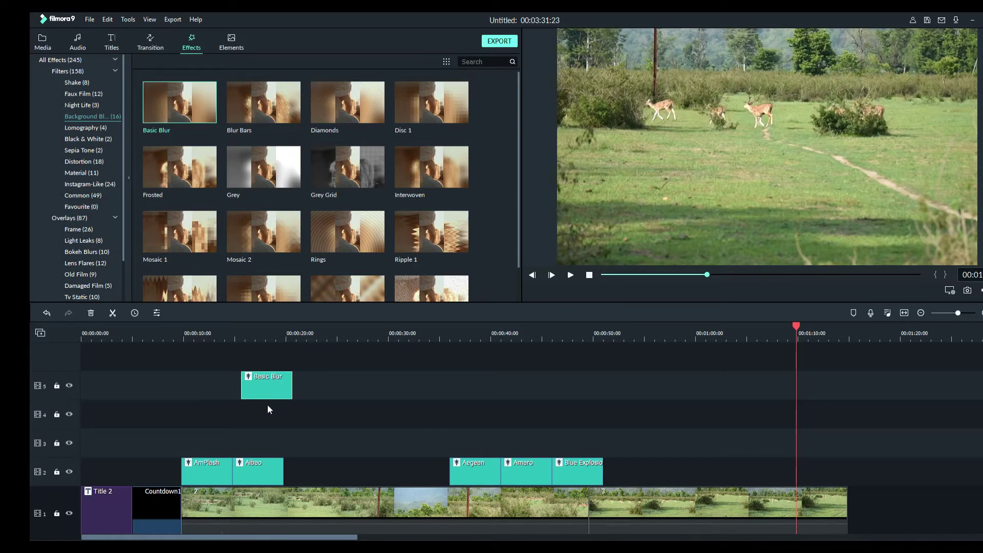
left_click_drag(271, 391, 316, 468)
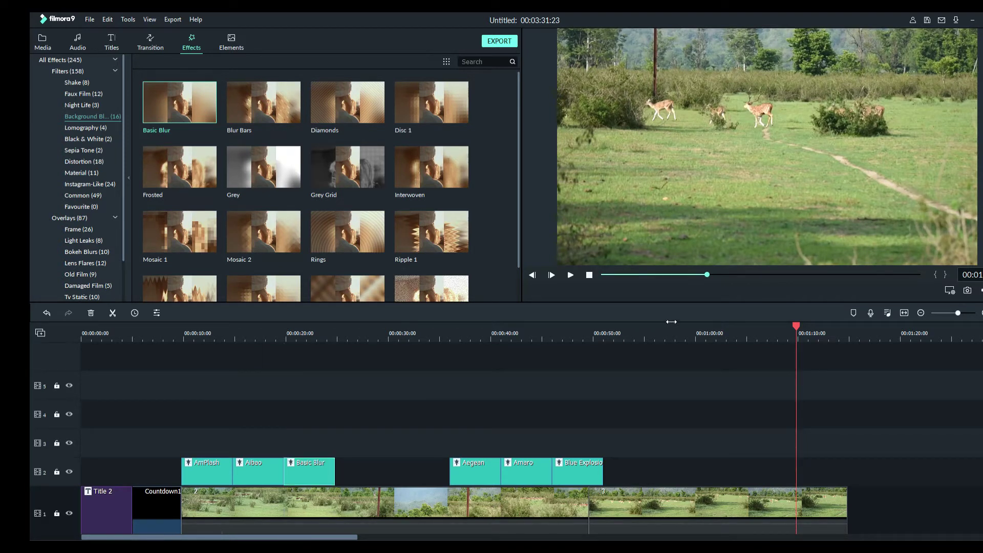
left_click_drag(686, 276, 632, 275)
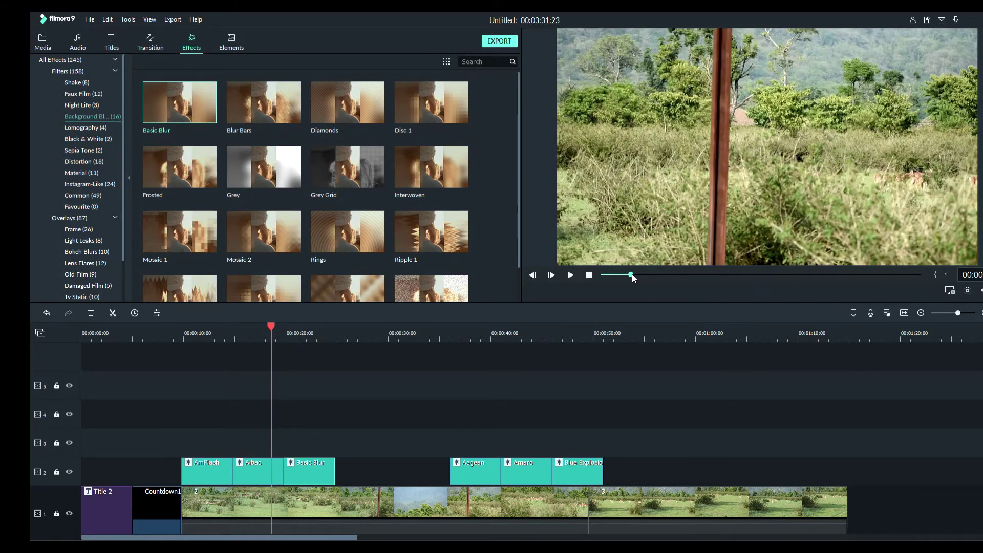
left_click(573, 277)
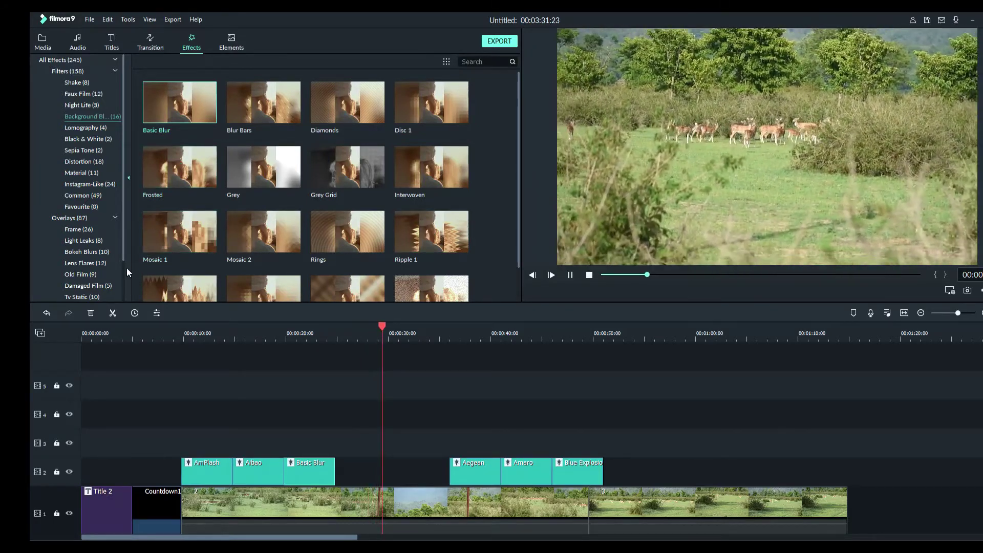
Try to place the Very Dirty Film overlay from Old Film in the gap between Basic Blur and Aegean on video track 2.
left_click(102, 275)
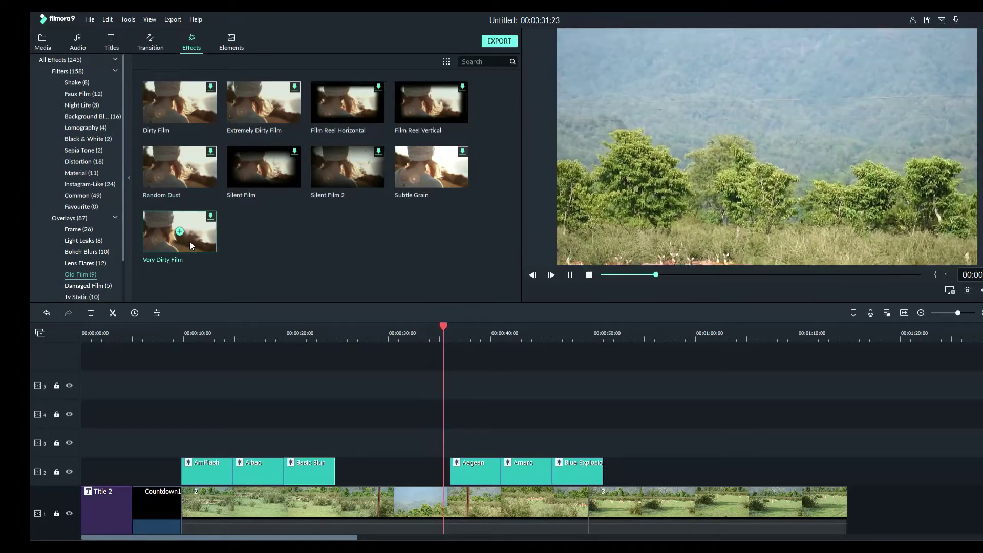
left_click_drag(196, 239, 371, 454)
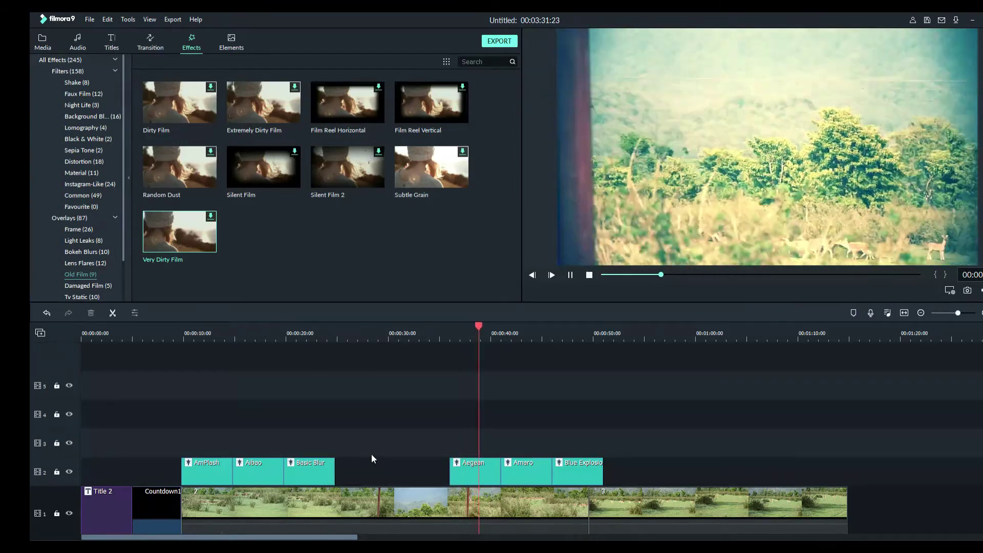
left_click_drag(195, 229, 381, 465)
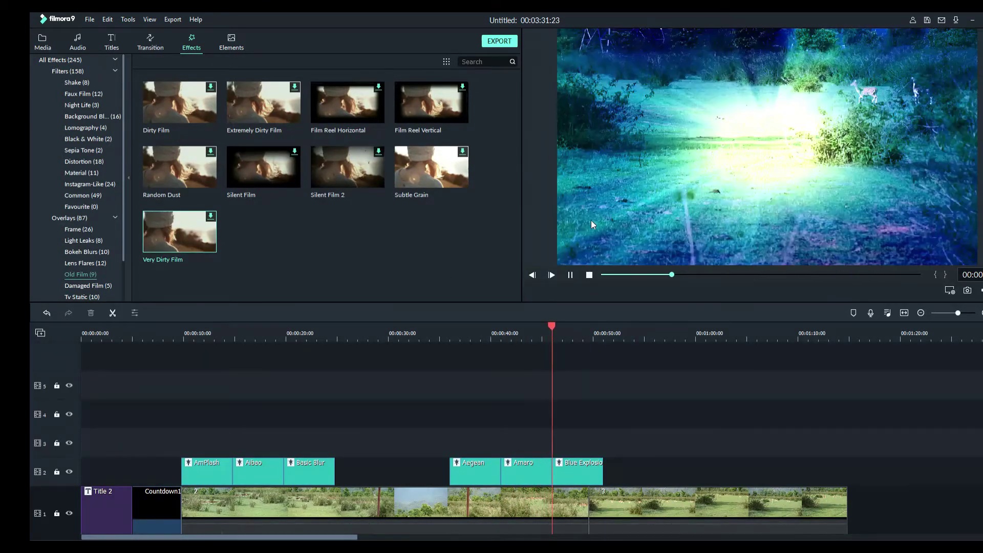
Pause the playback and return the playhead to the start of the timeline.
left_click(570, 275)
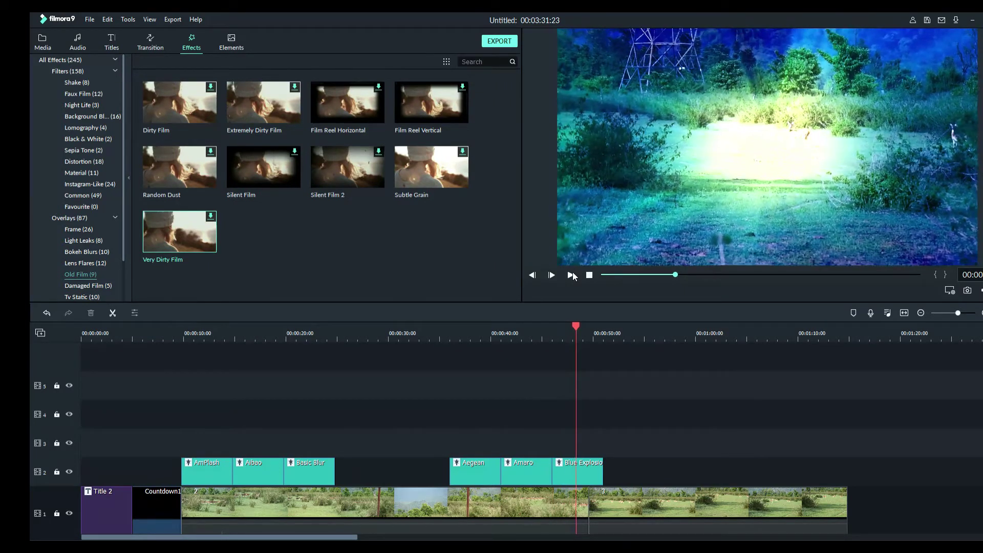
left_click_drag(576, 323, 29, 319)
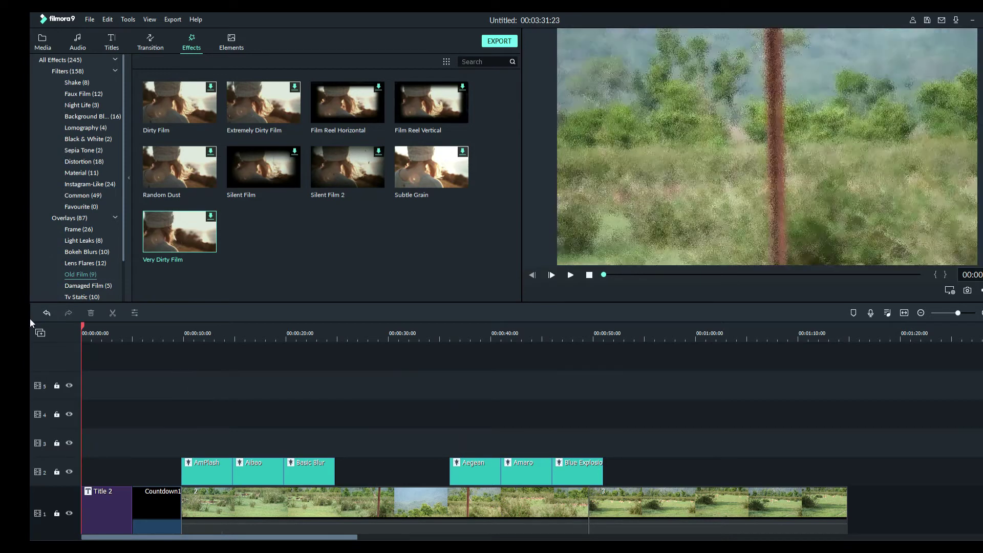